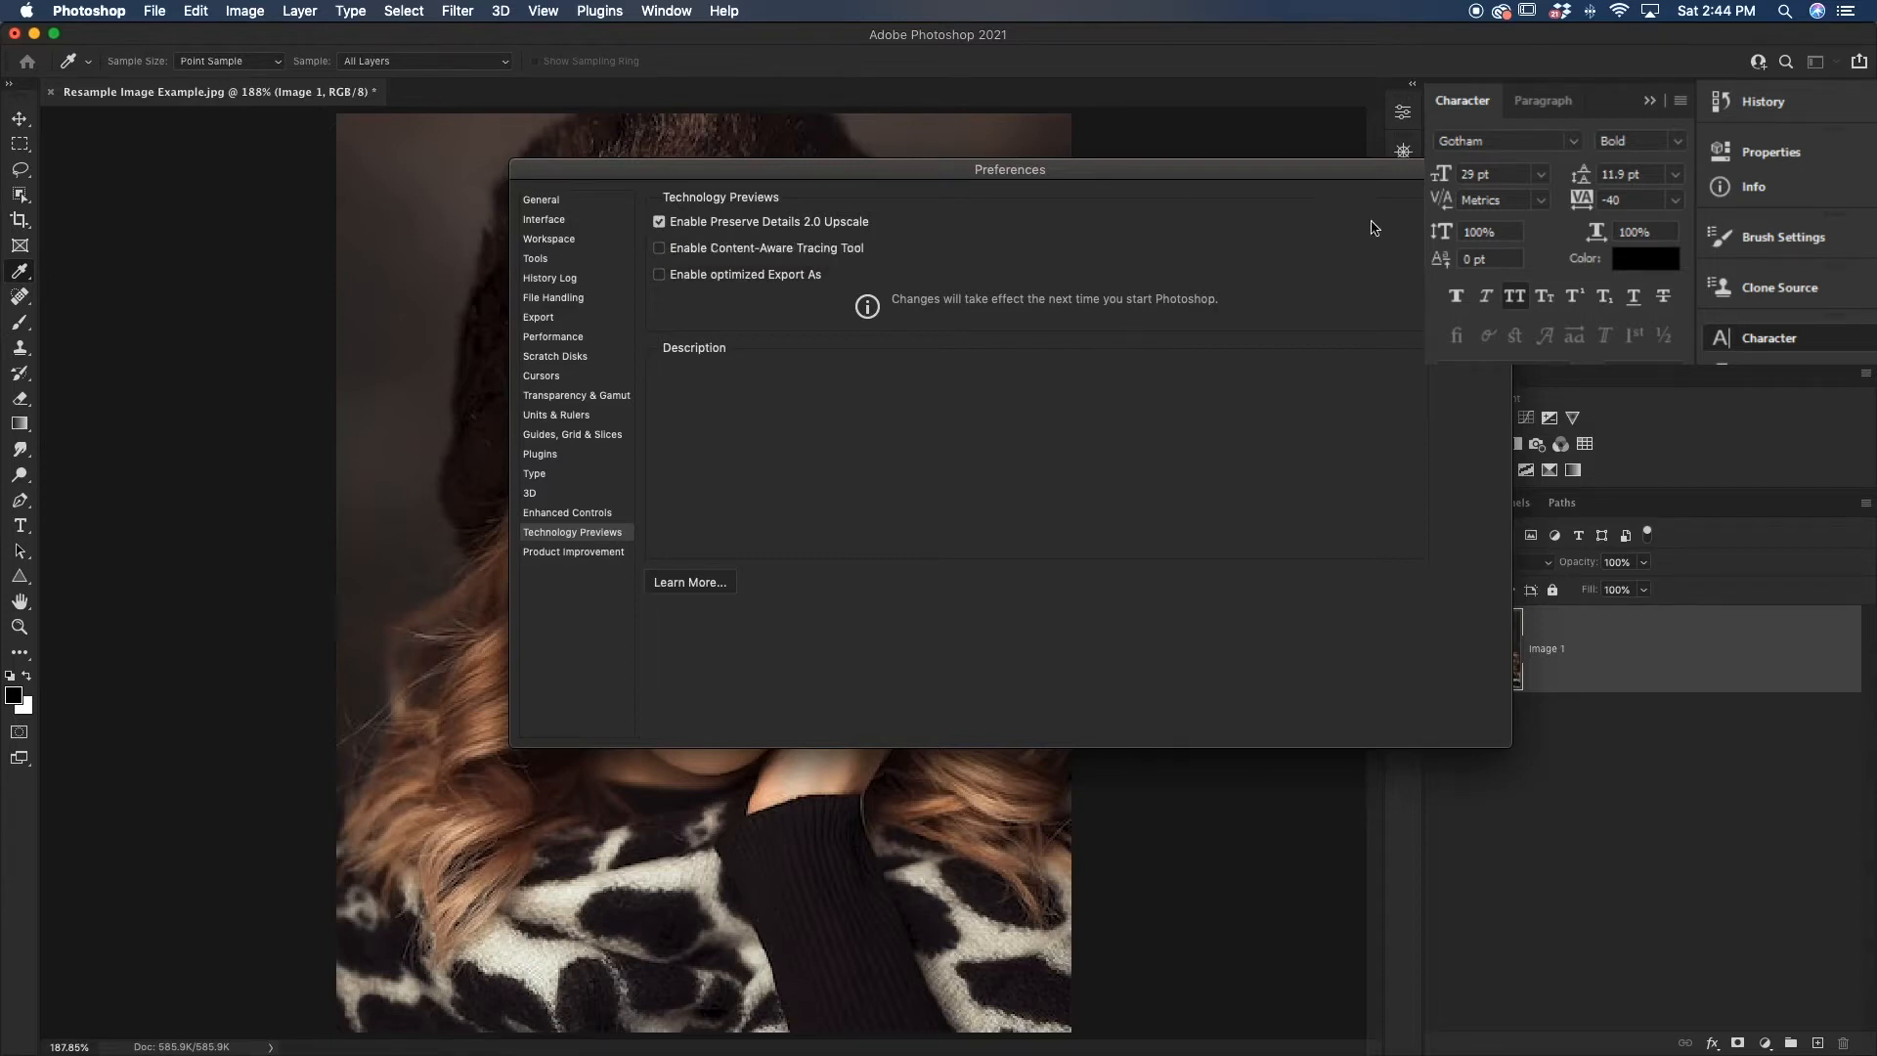
Step: Confirm the technology preview preferences and open the Image Size settings for the portrait
{"action": "left_click", "coordinate": [1467, 203]}
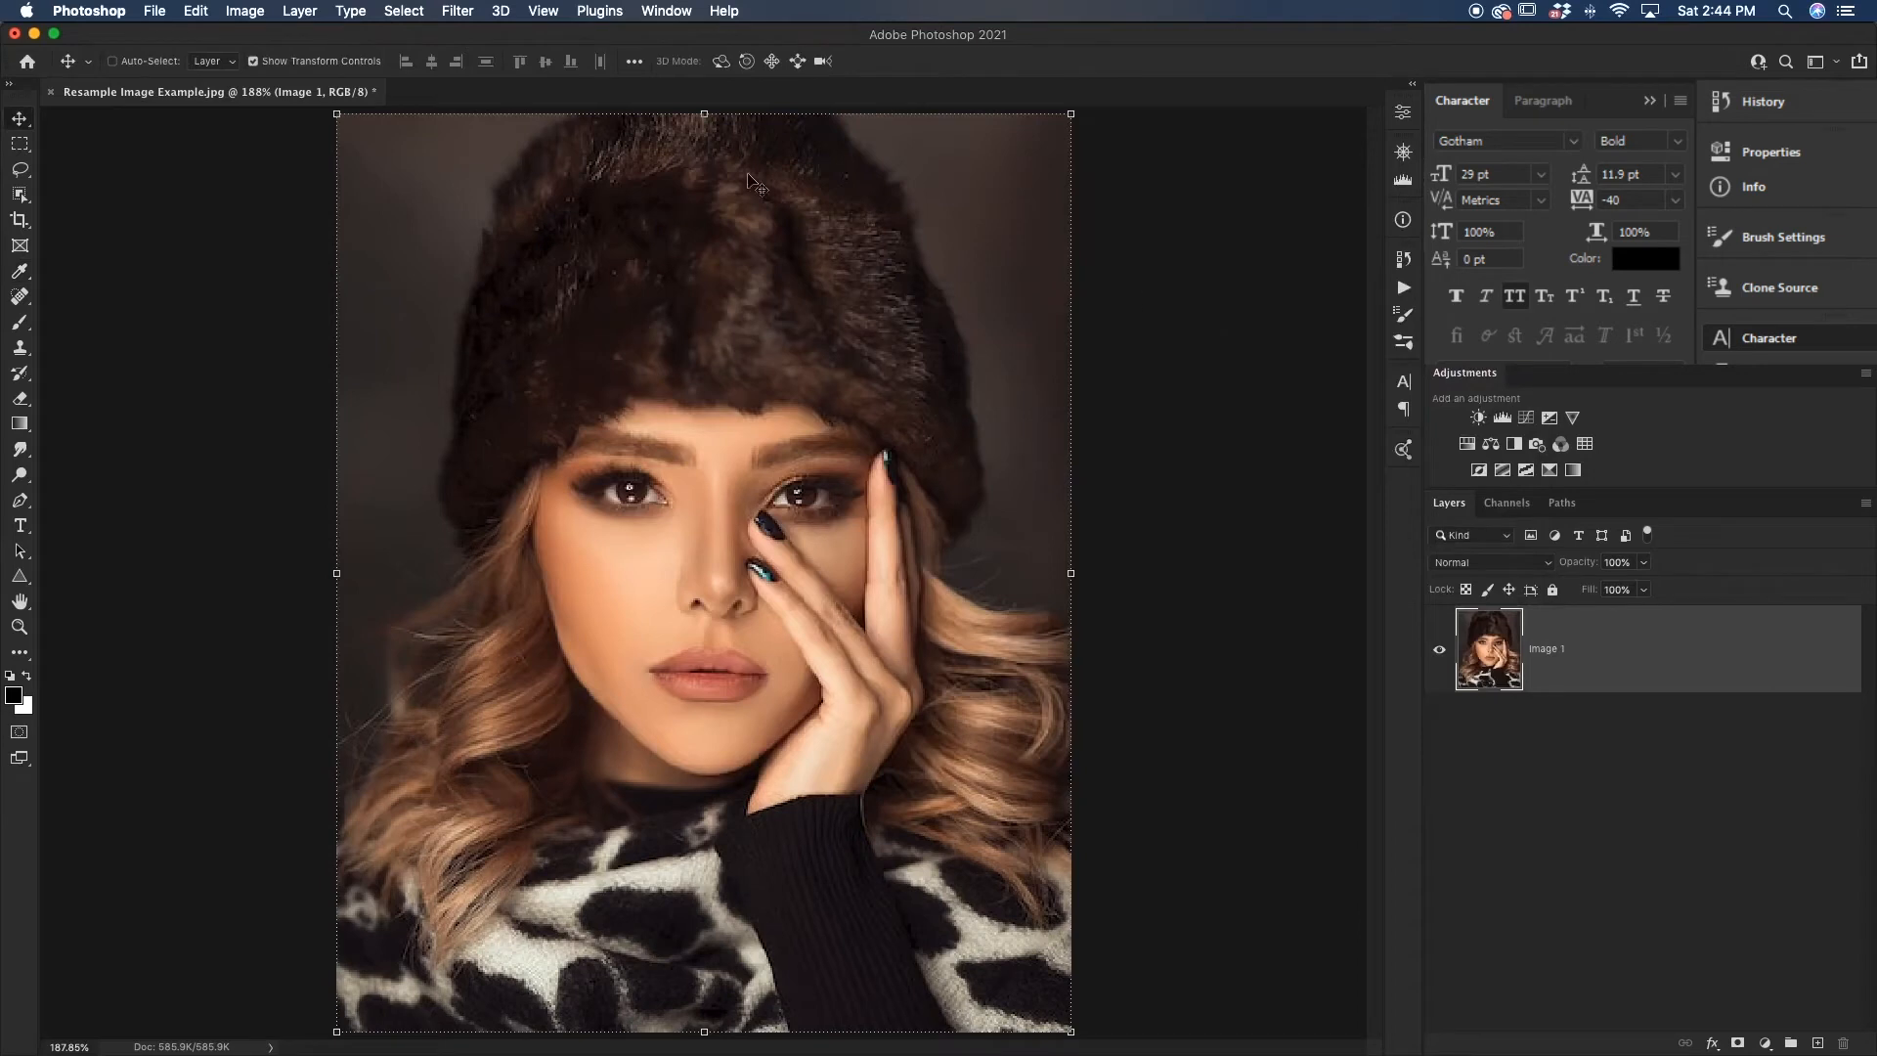
{"action": "left_click", "coordinate": [250, 14]}
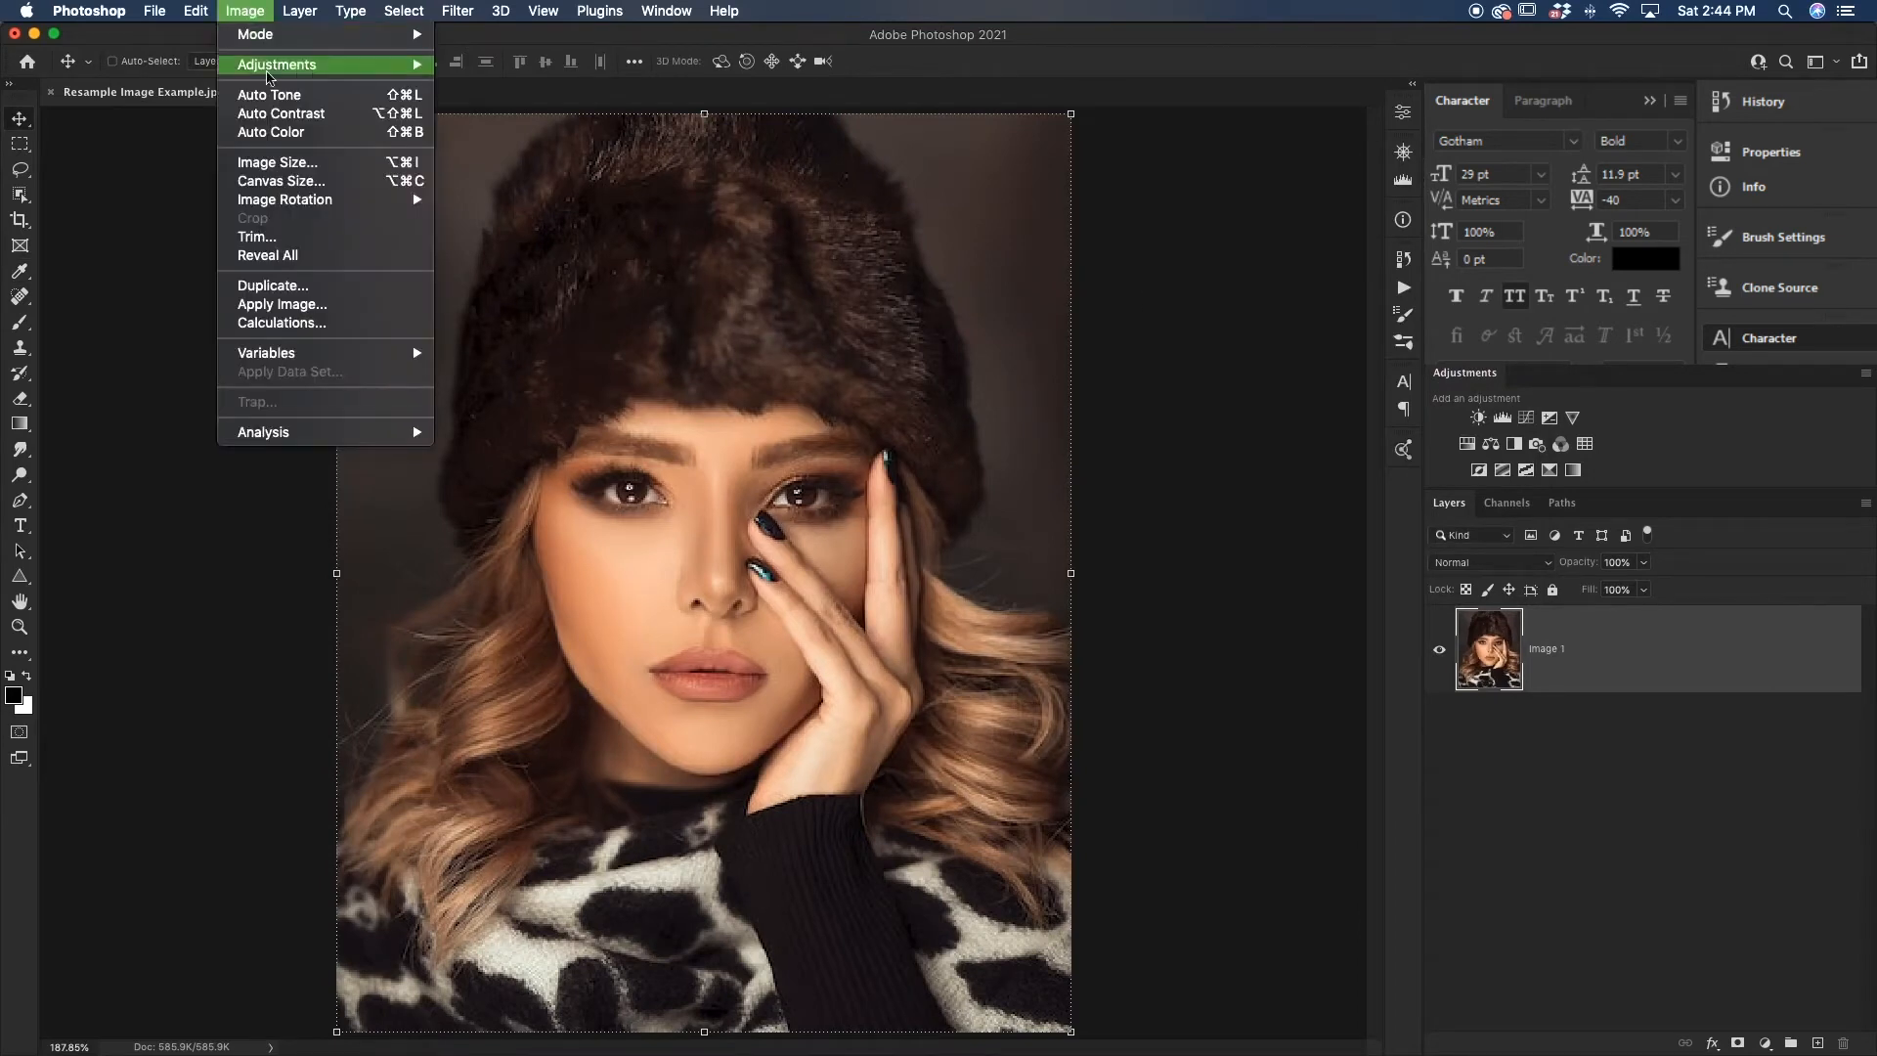
{"action": "left_click", "coordinate": [276, 162]}
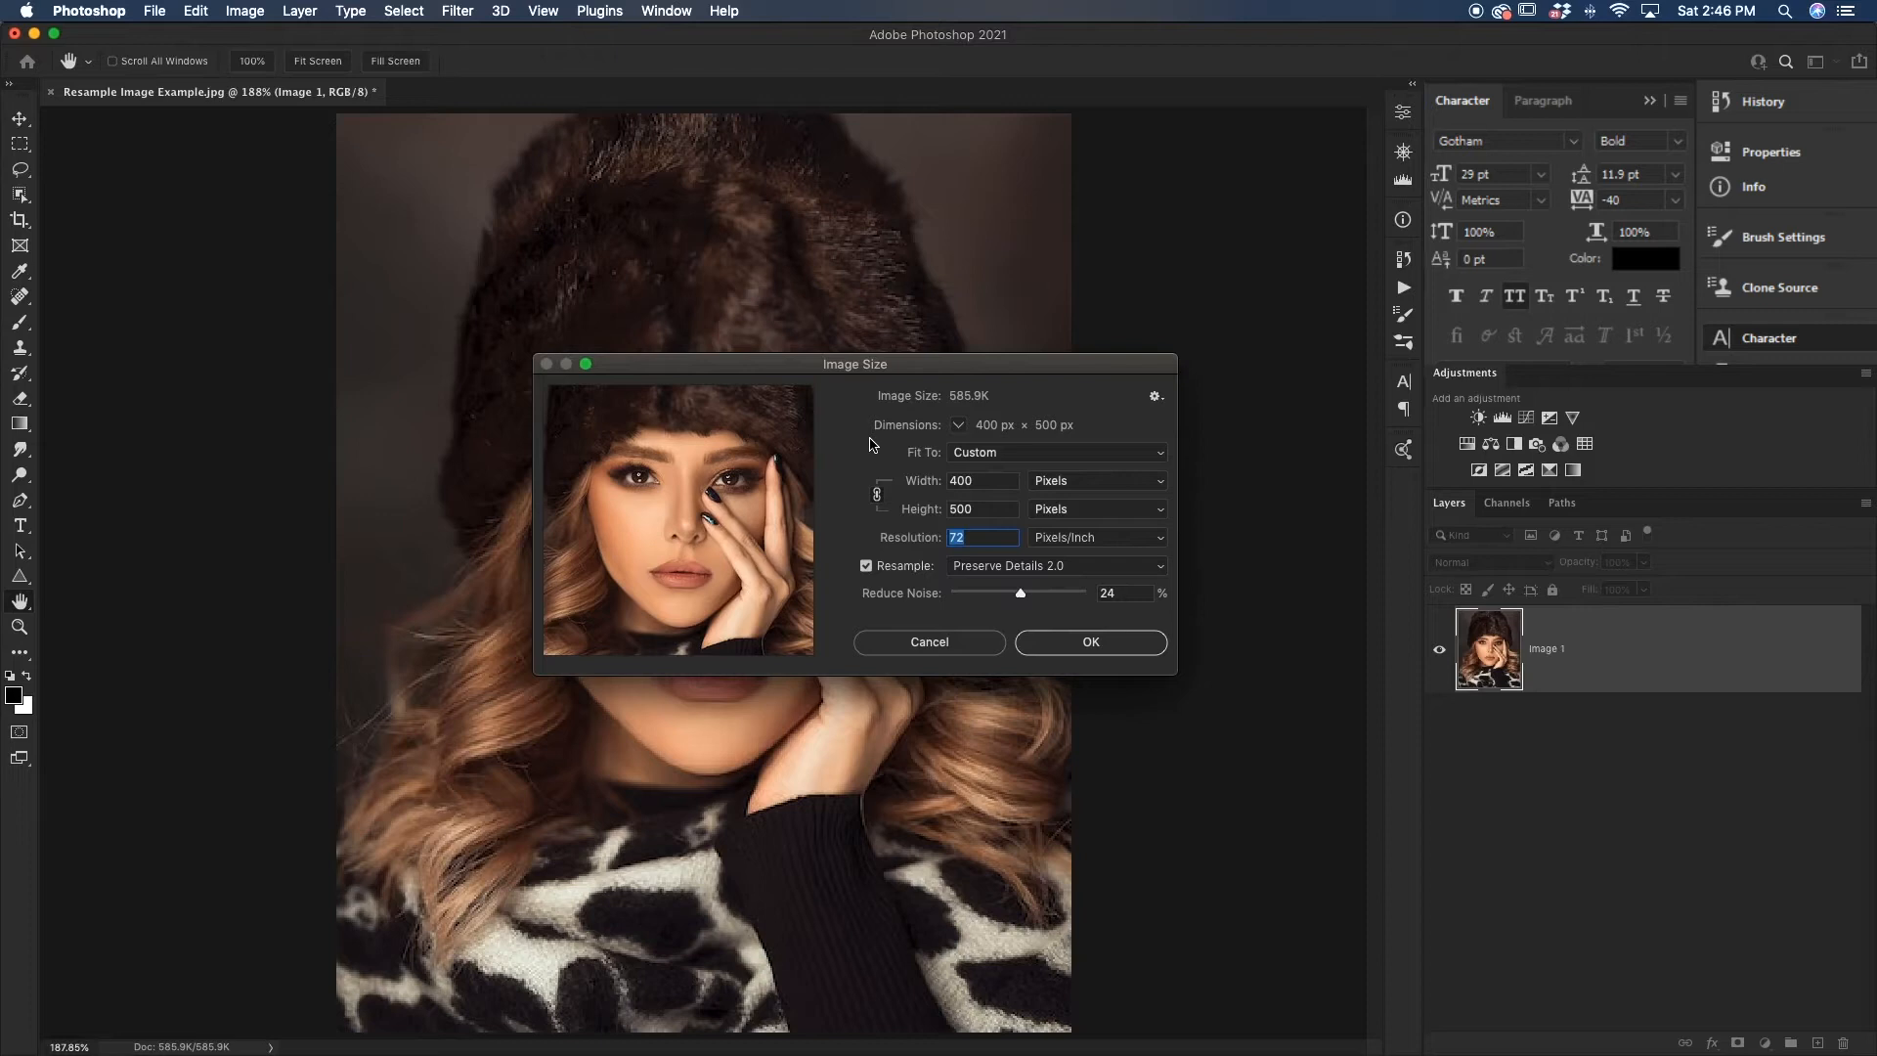
Step: Look through the measurement units available for the image dimensions without changing the current one
{"action": "left_click", "coordinate": [959, 425]}
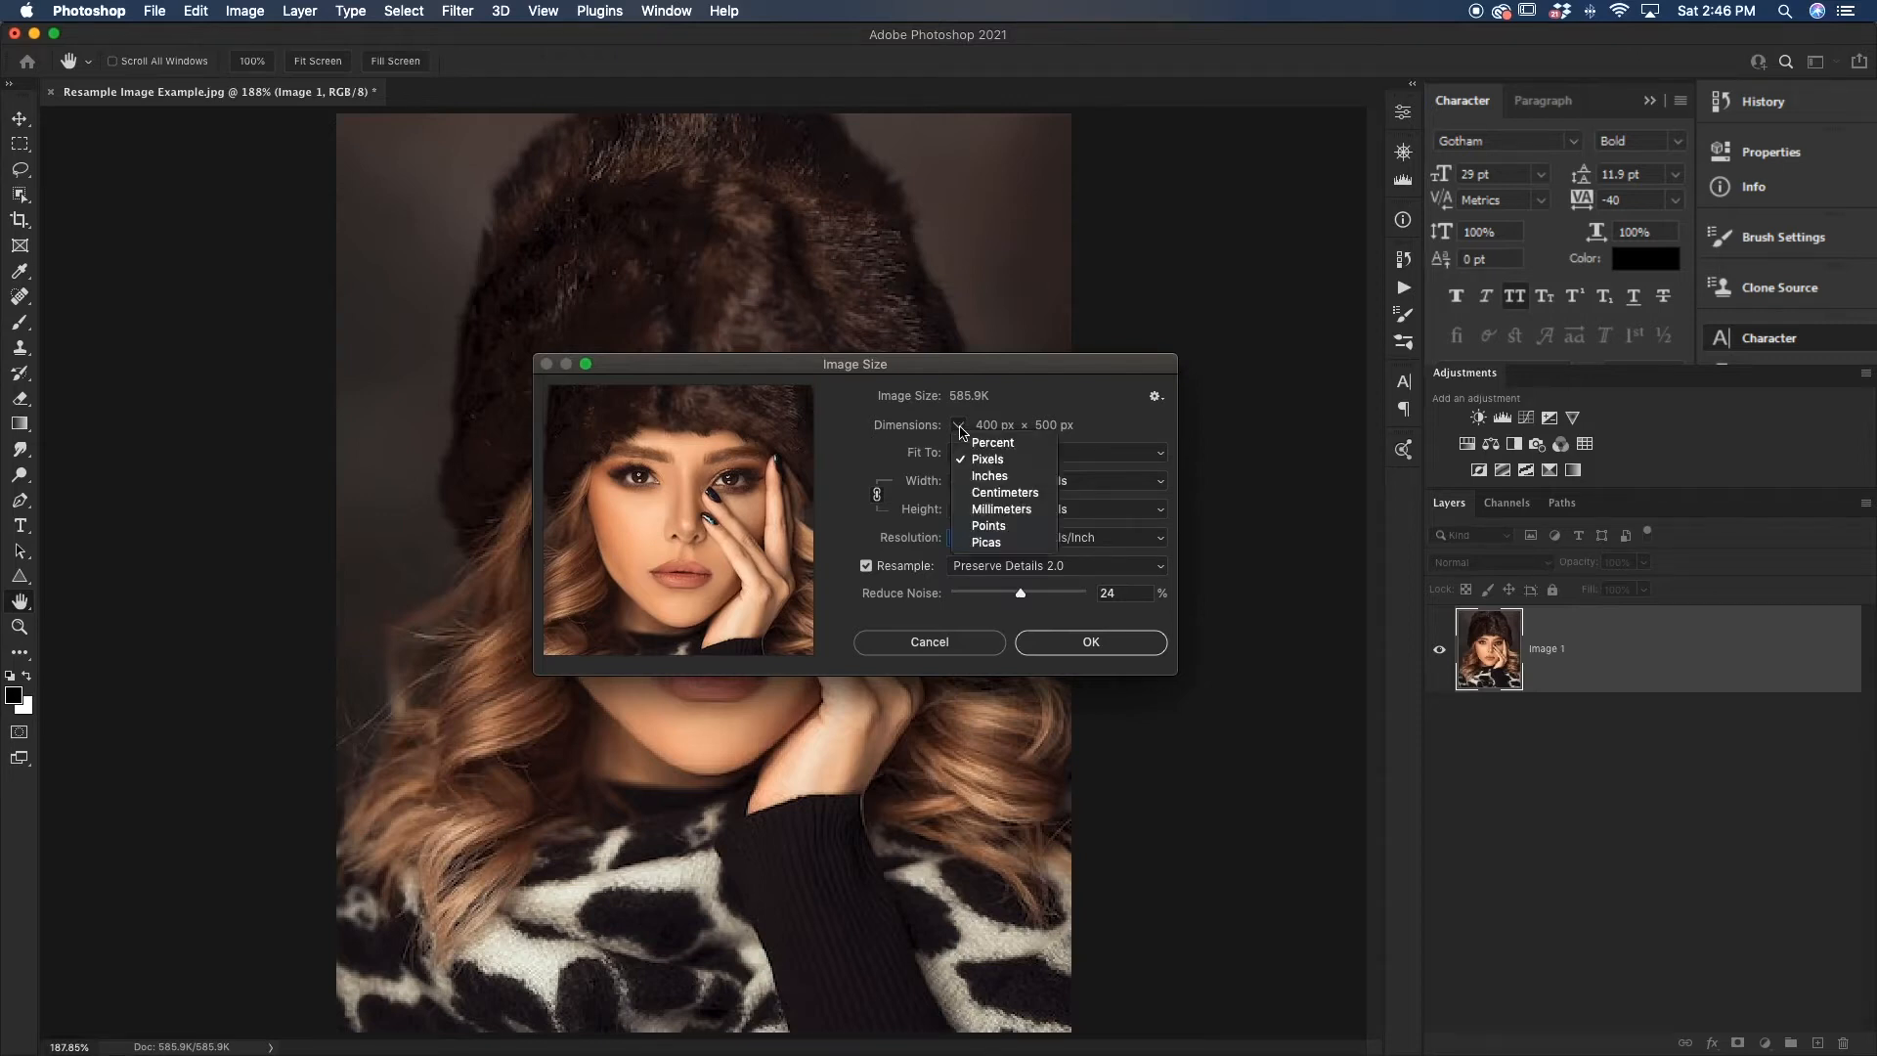
{"action": "left_click", "coordinate": [858, 463]}
{"action": "left_click", "coordinate": [960, 426]}
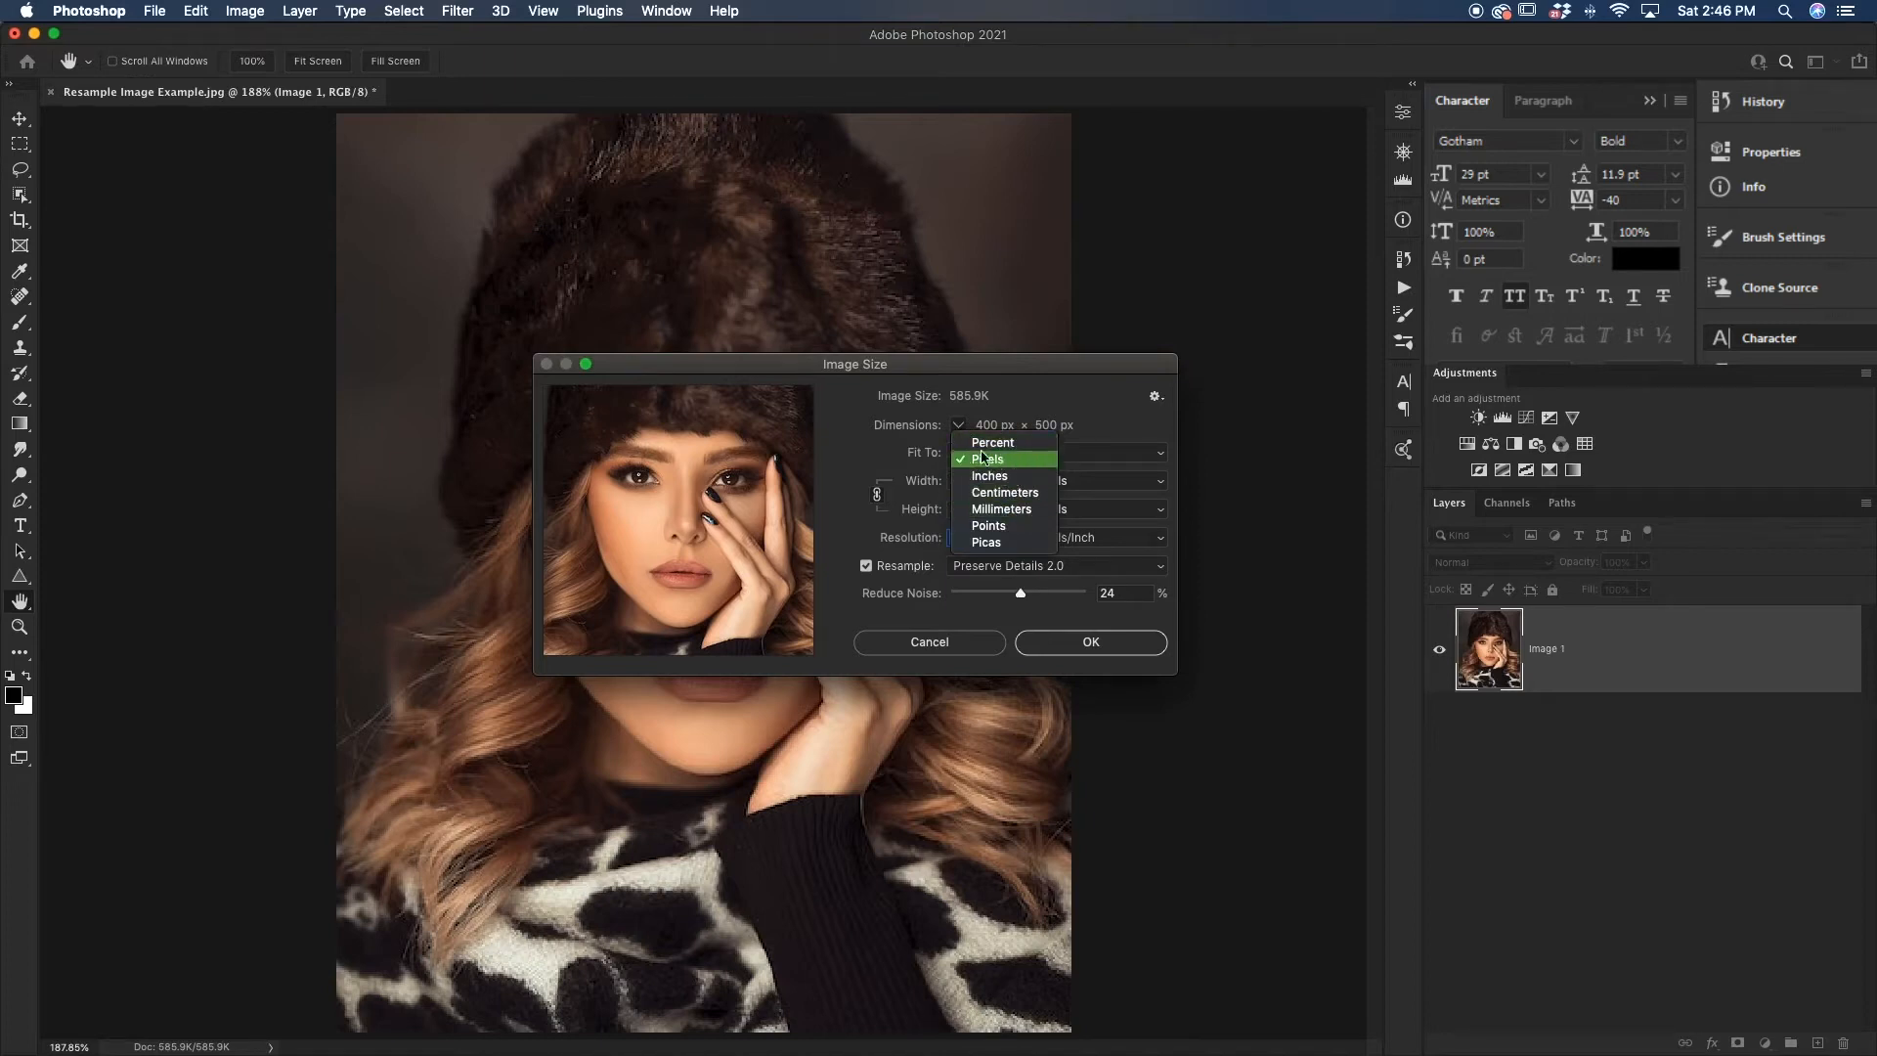
{"action": "left_click", "coordinate": [959, 429]}
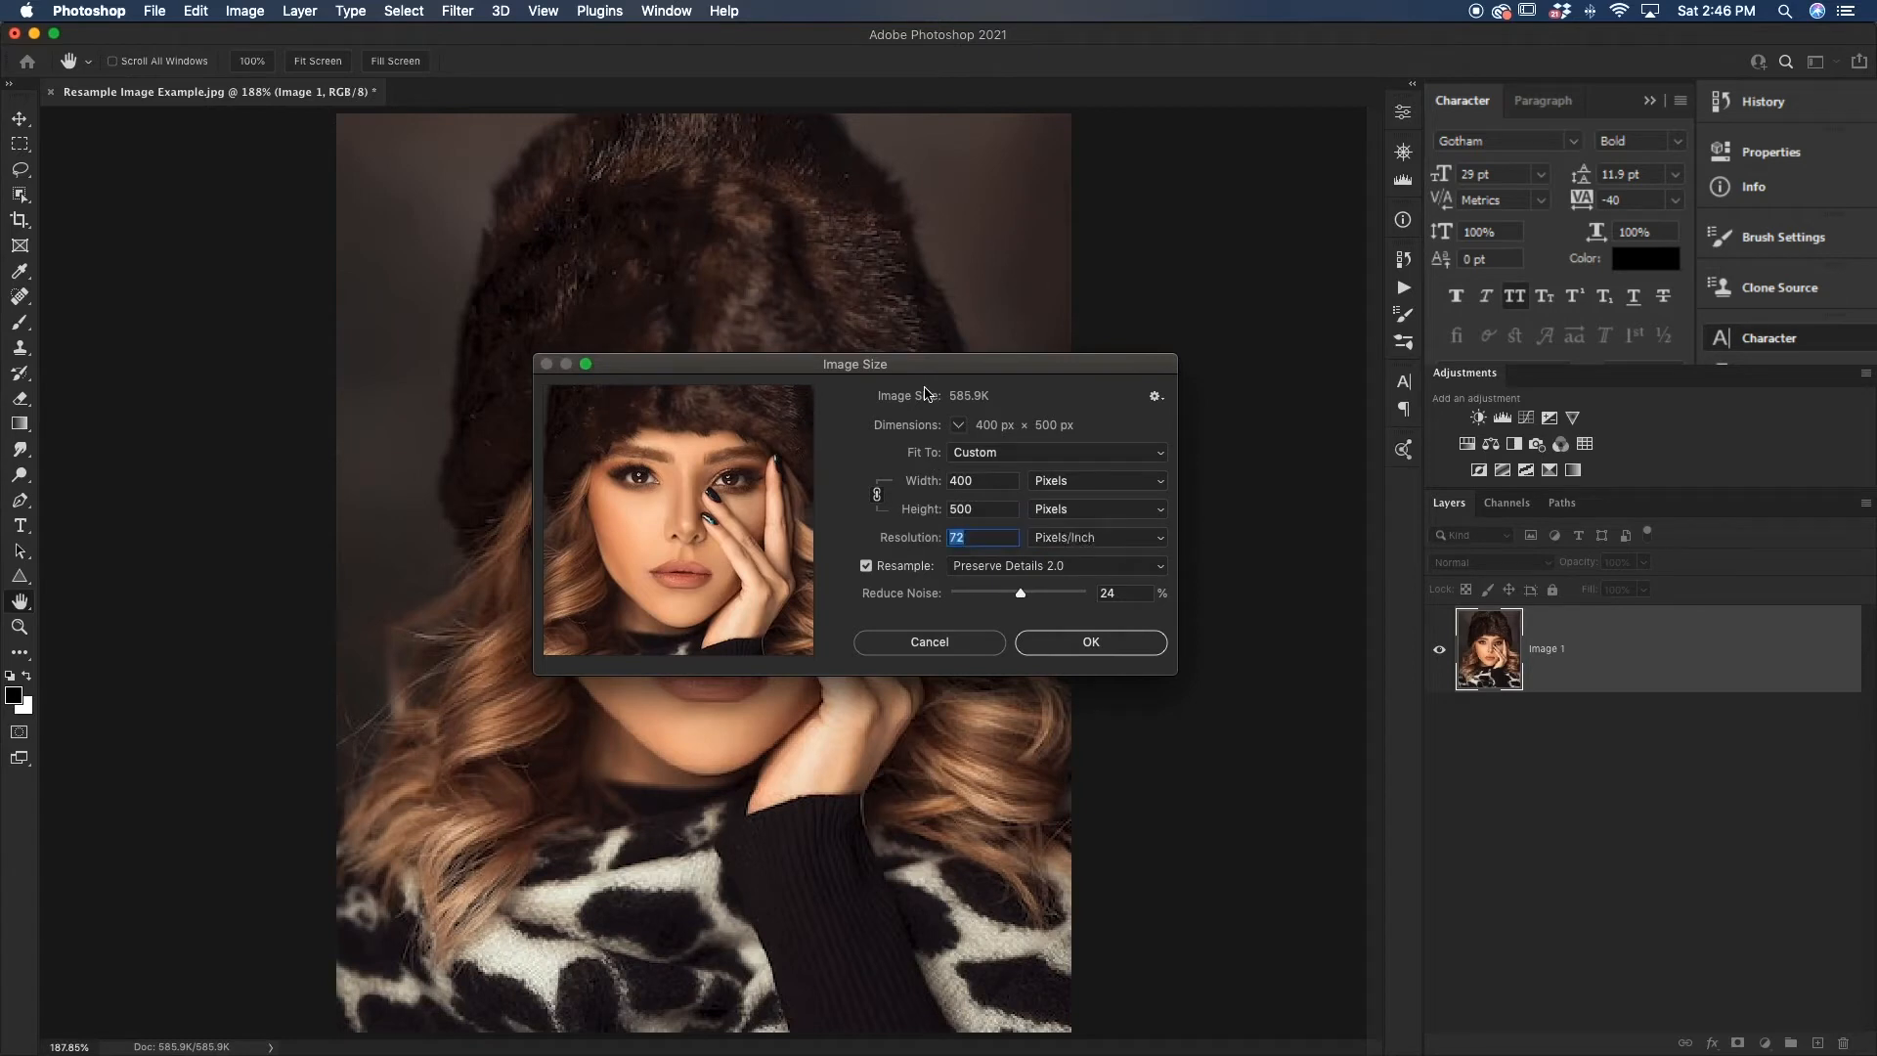
Step: Set the image resolution to 300 pixels/inch
{"action": "left_click", "coordinate": [971, 541]}
{"action": "key", "text": "BackSpace"}
{"action": "key", "text": "BackSpace"}
{"action": "type", "text": "300"}
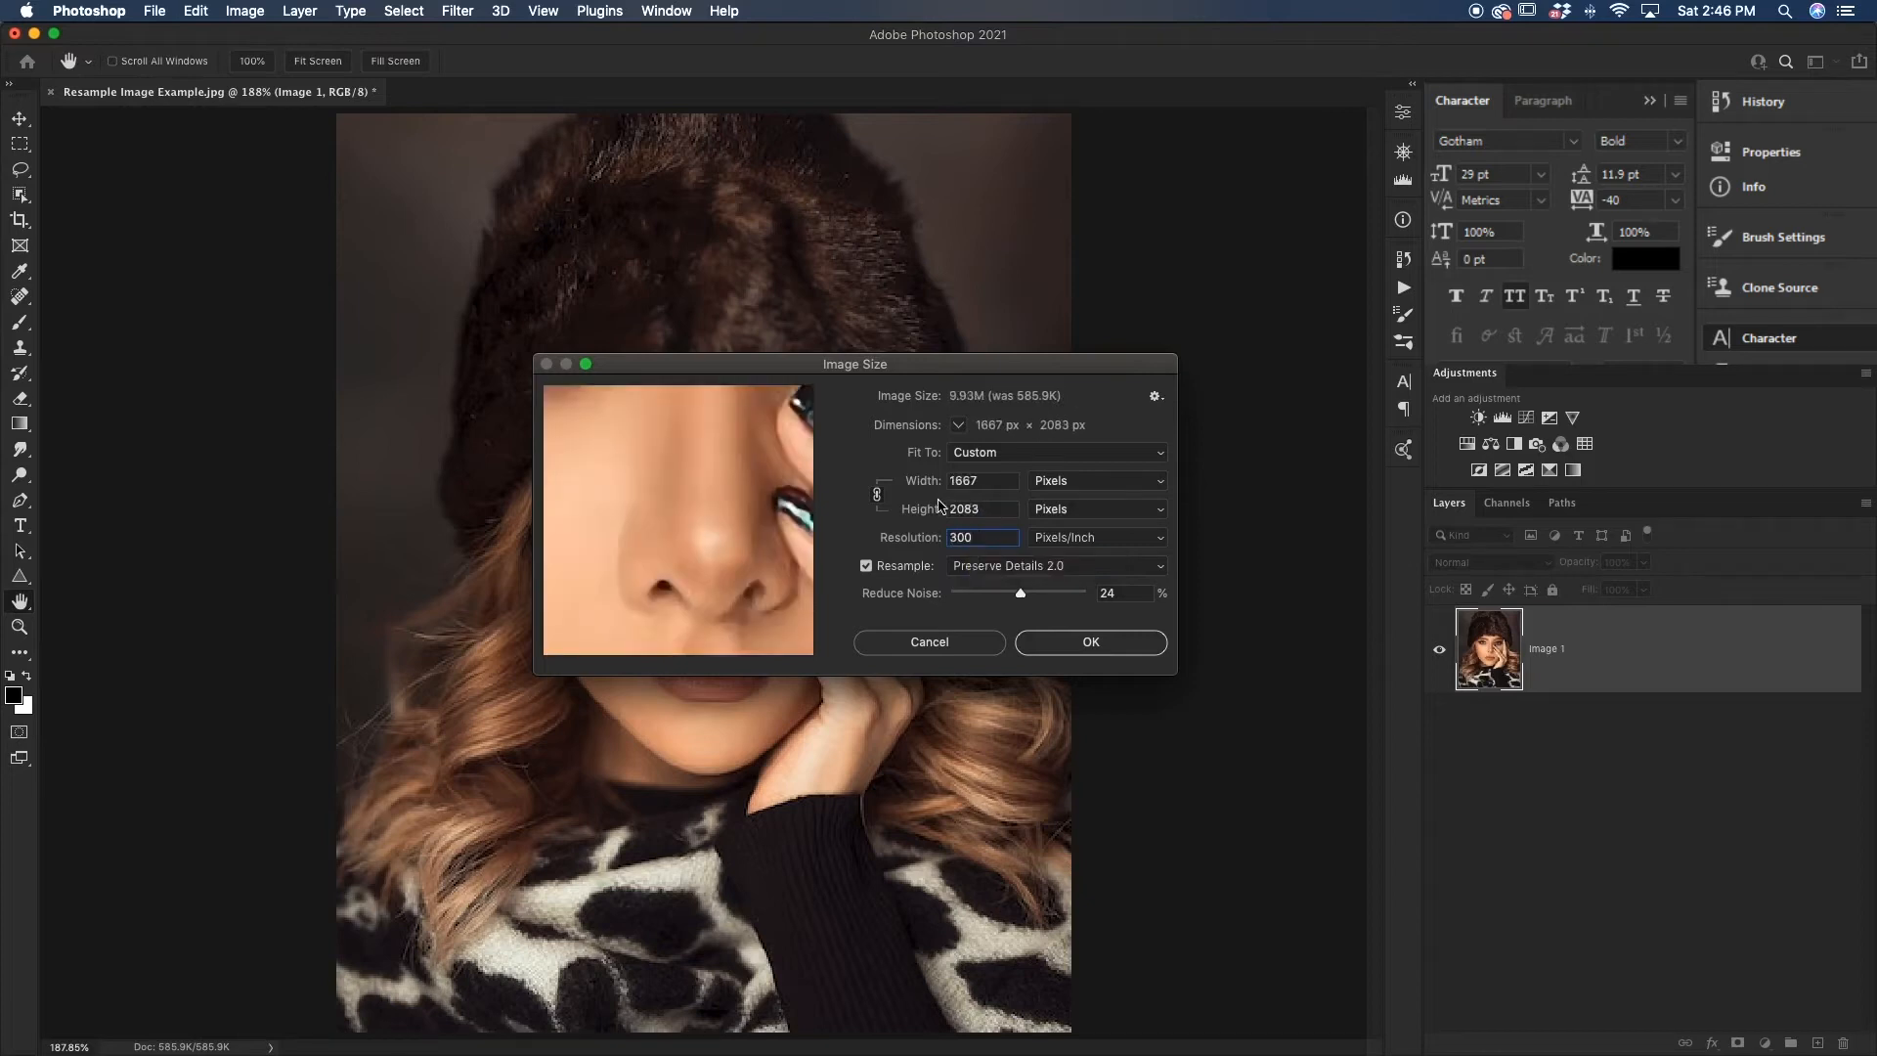
Step: Set the image resolution to 500 pixels/inch and use Preserve Details 2.0 as the resampling method
{"action": "key", "text": "BackSpace"}
{"action": "key", "text": "BackSpace"}
{"action": "key", "text": "BackSpace"}
{"action": "type", "text": "500"}
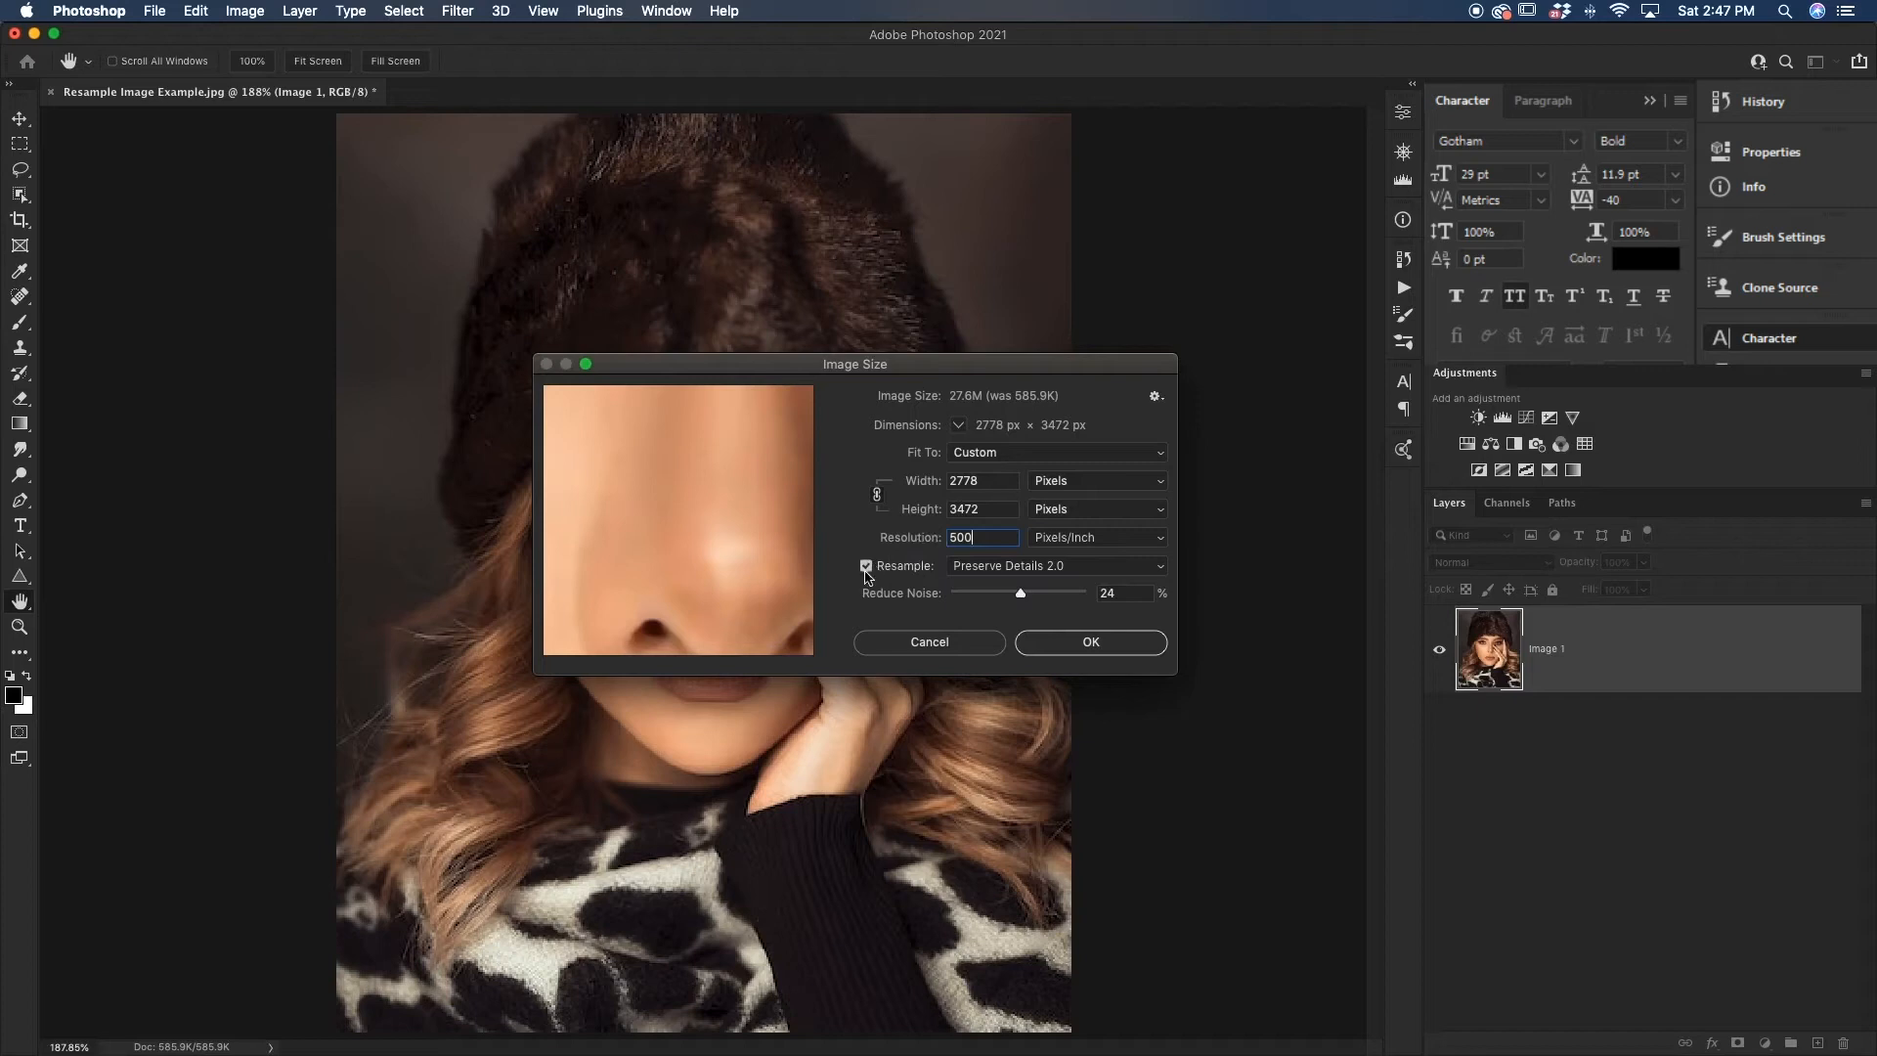
{"action": "left_click", "coordinate": [966, 569]}
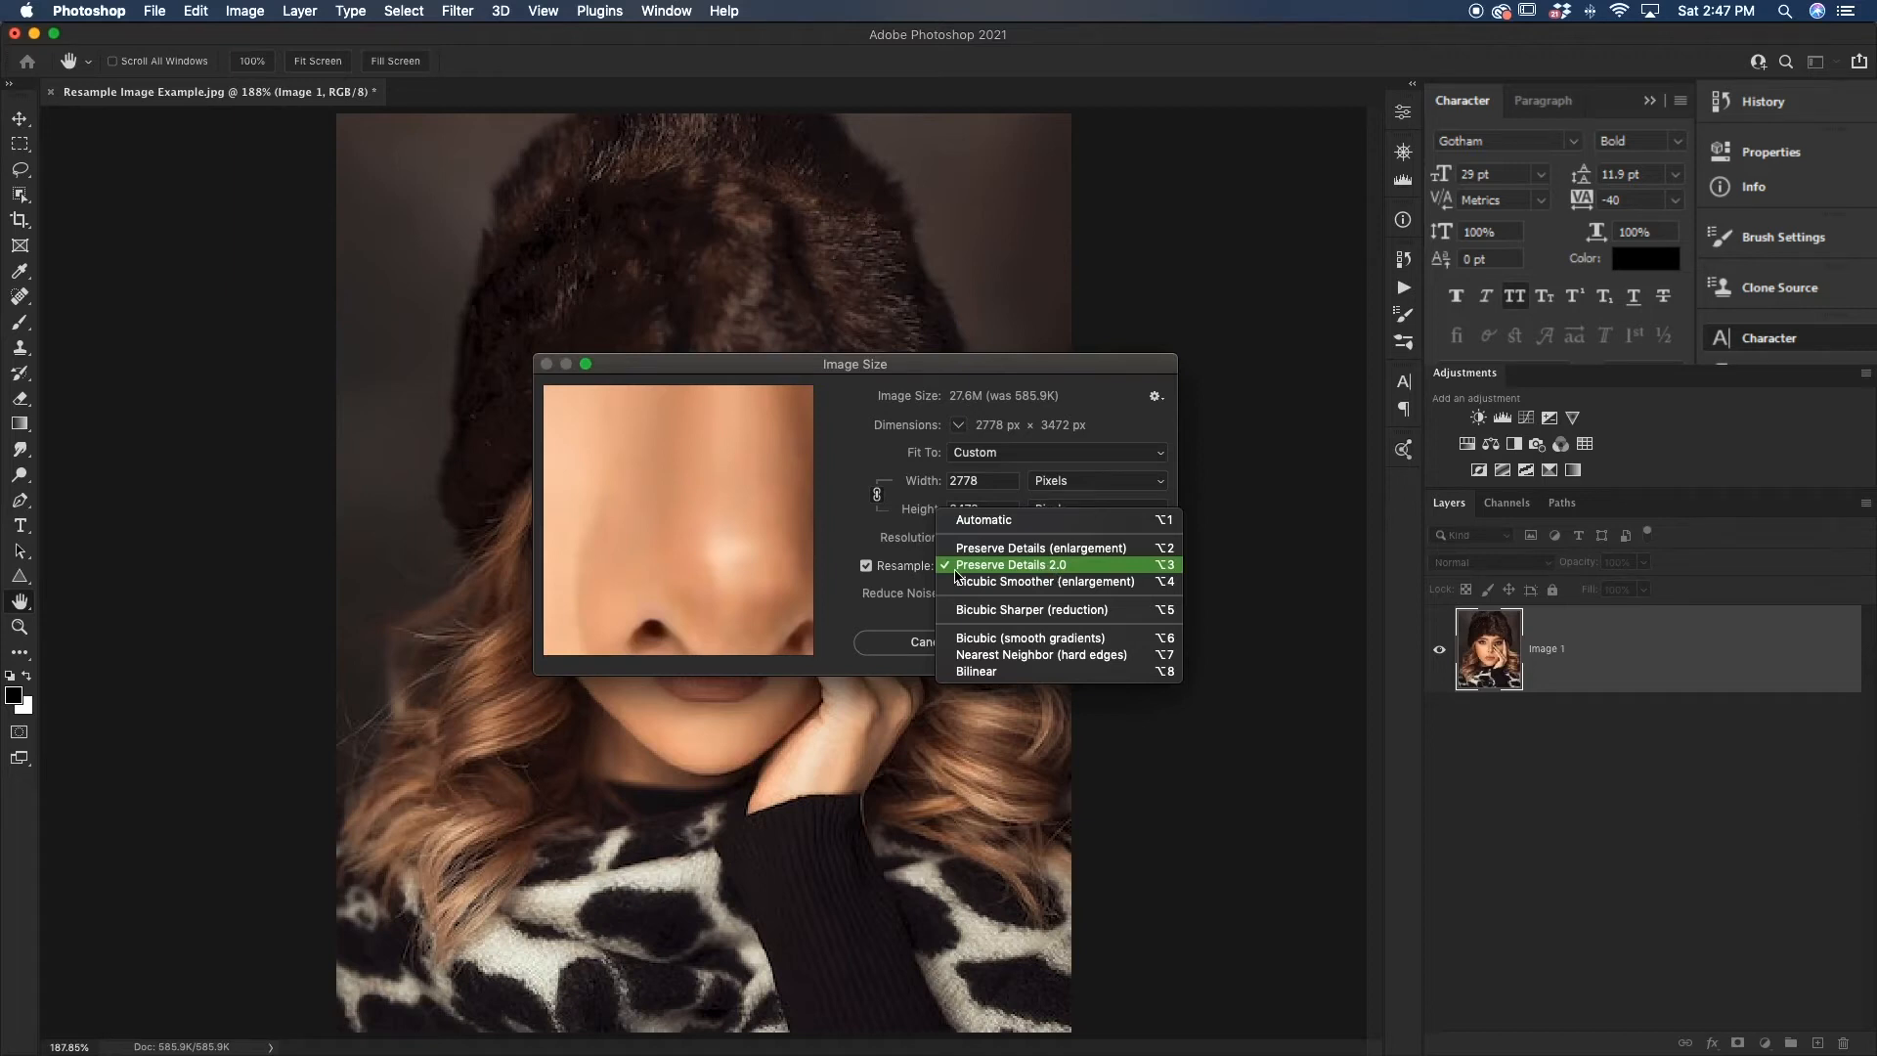
{"action": "left_click", "coordinate": [1085, 570]}
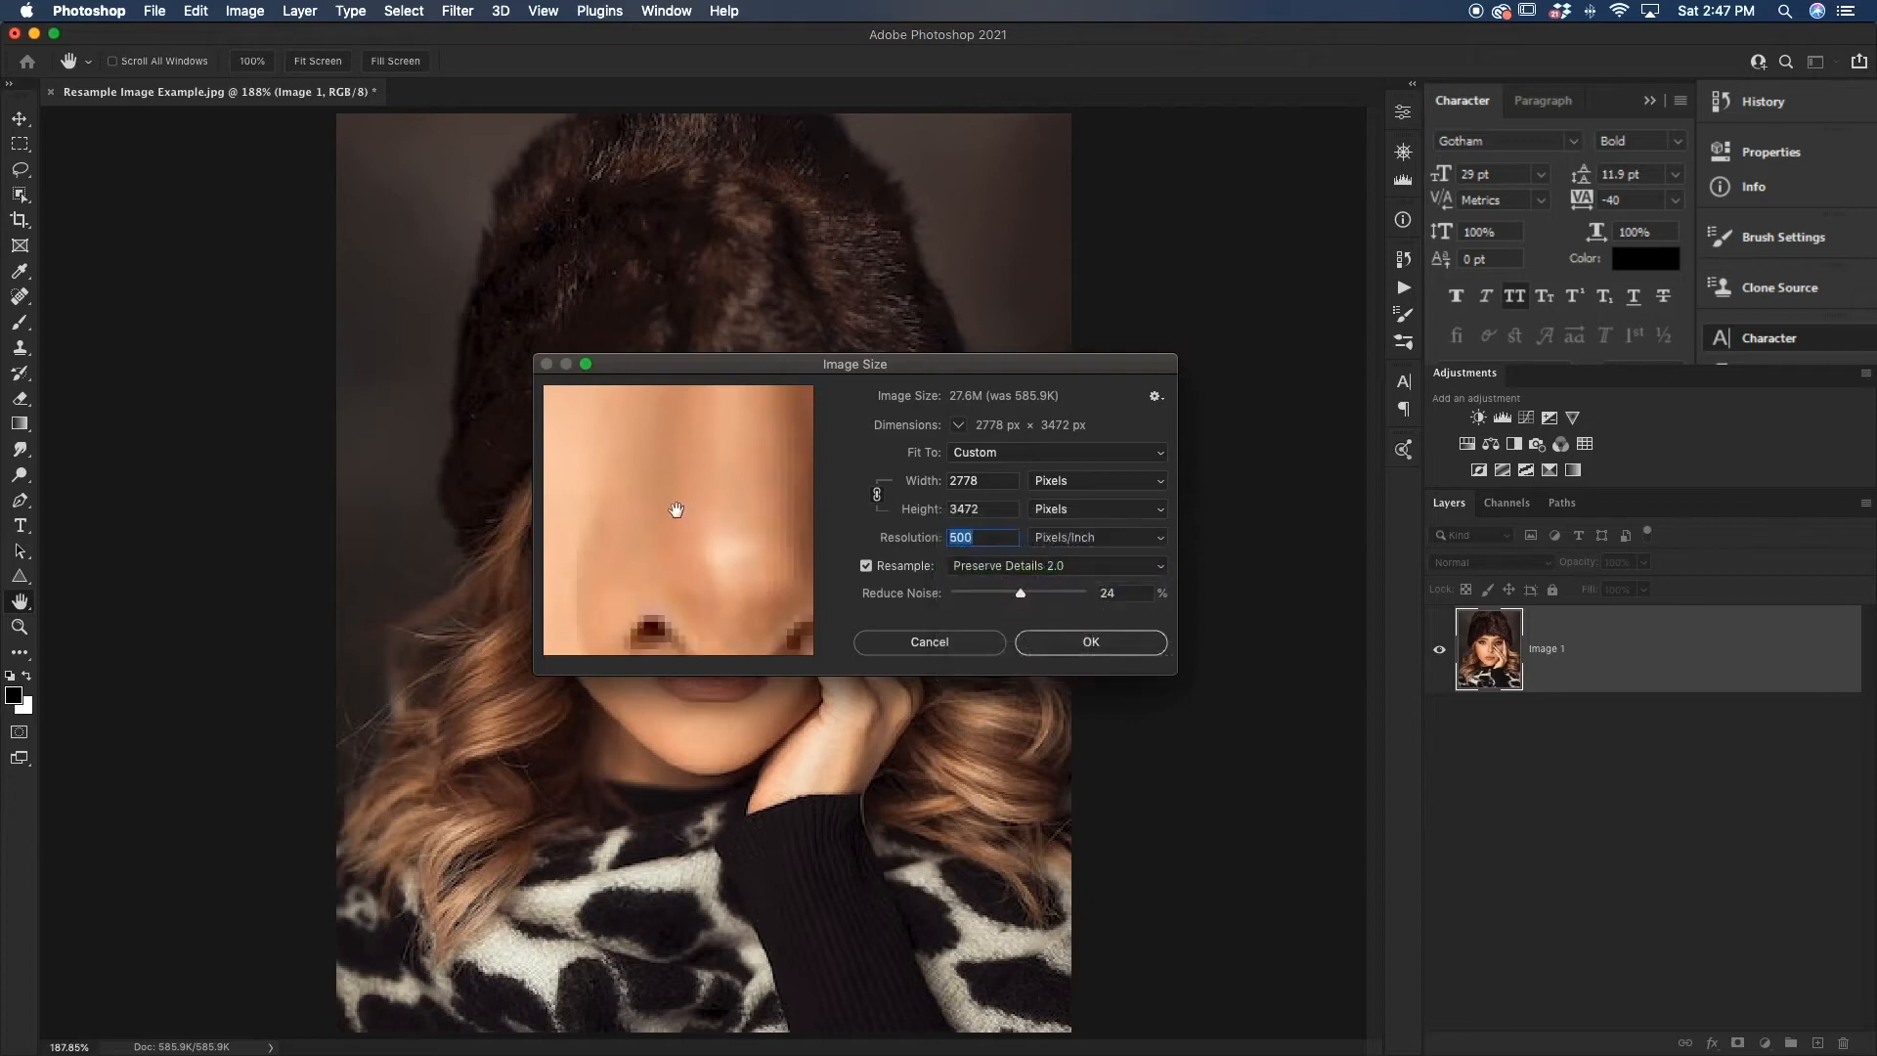
Step: Compare the eye in the preview at a resolution of 72 pixels/inch and again at 500 pixels/inch
{"action": "left_click", "coordinate": [637, 640]}
{"action": "left_click_drag", "start_coordinate": [631, 502], "coordinate": [769, 615]}
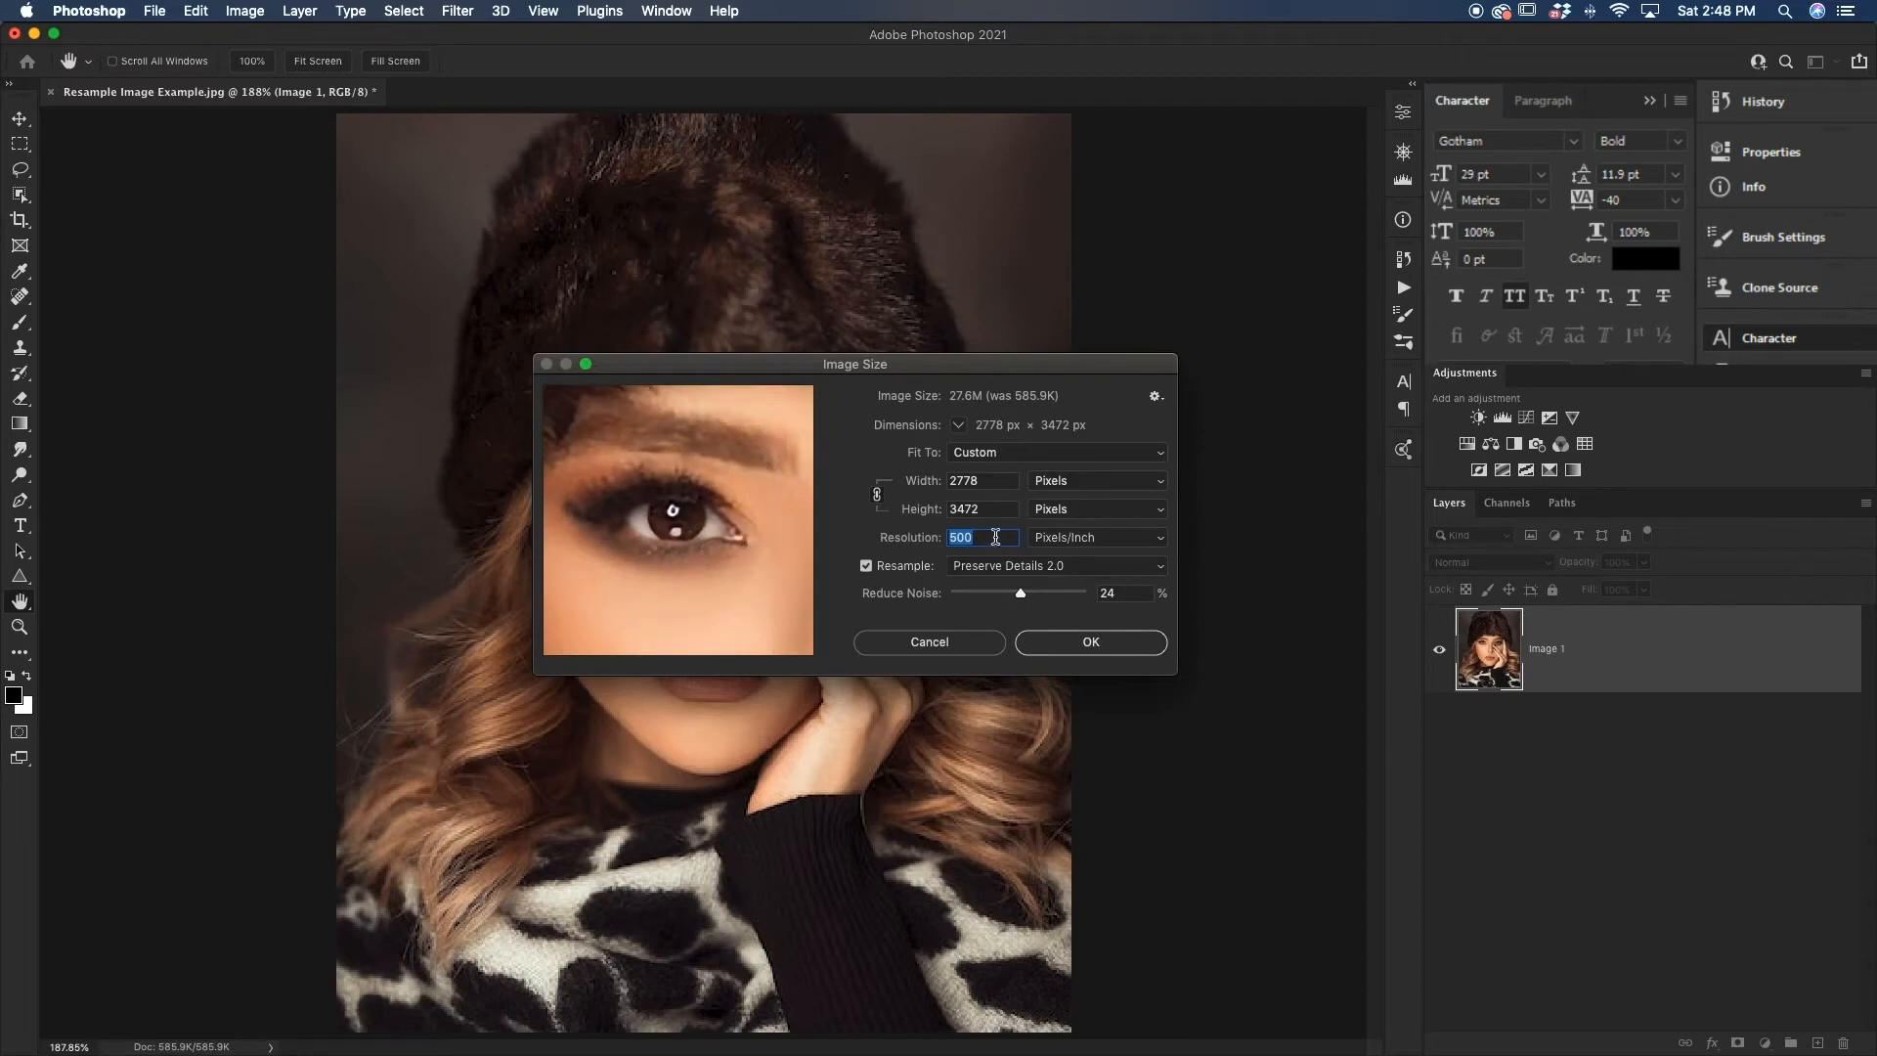
{"action": "type", "text": "72"}
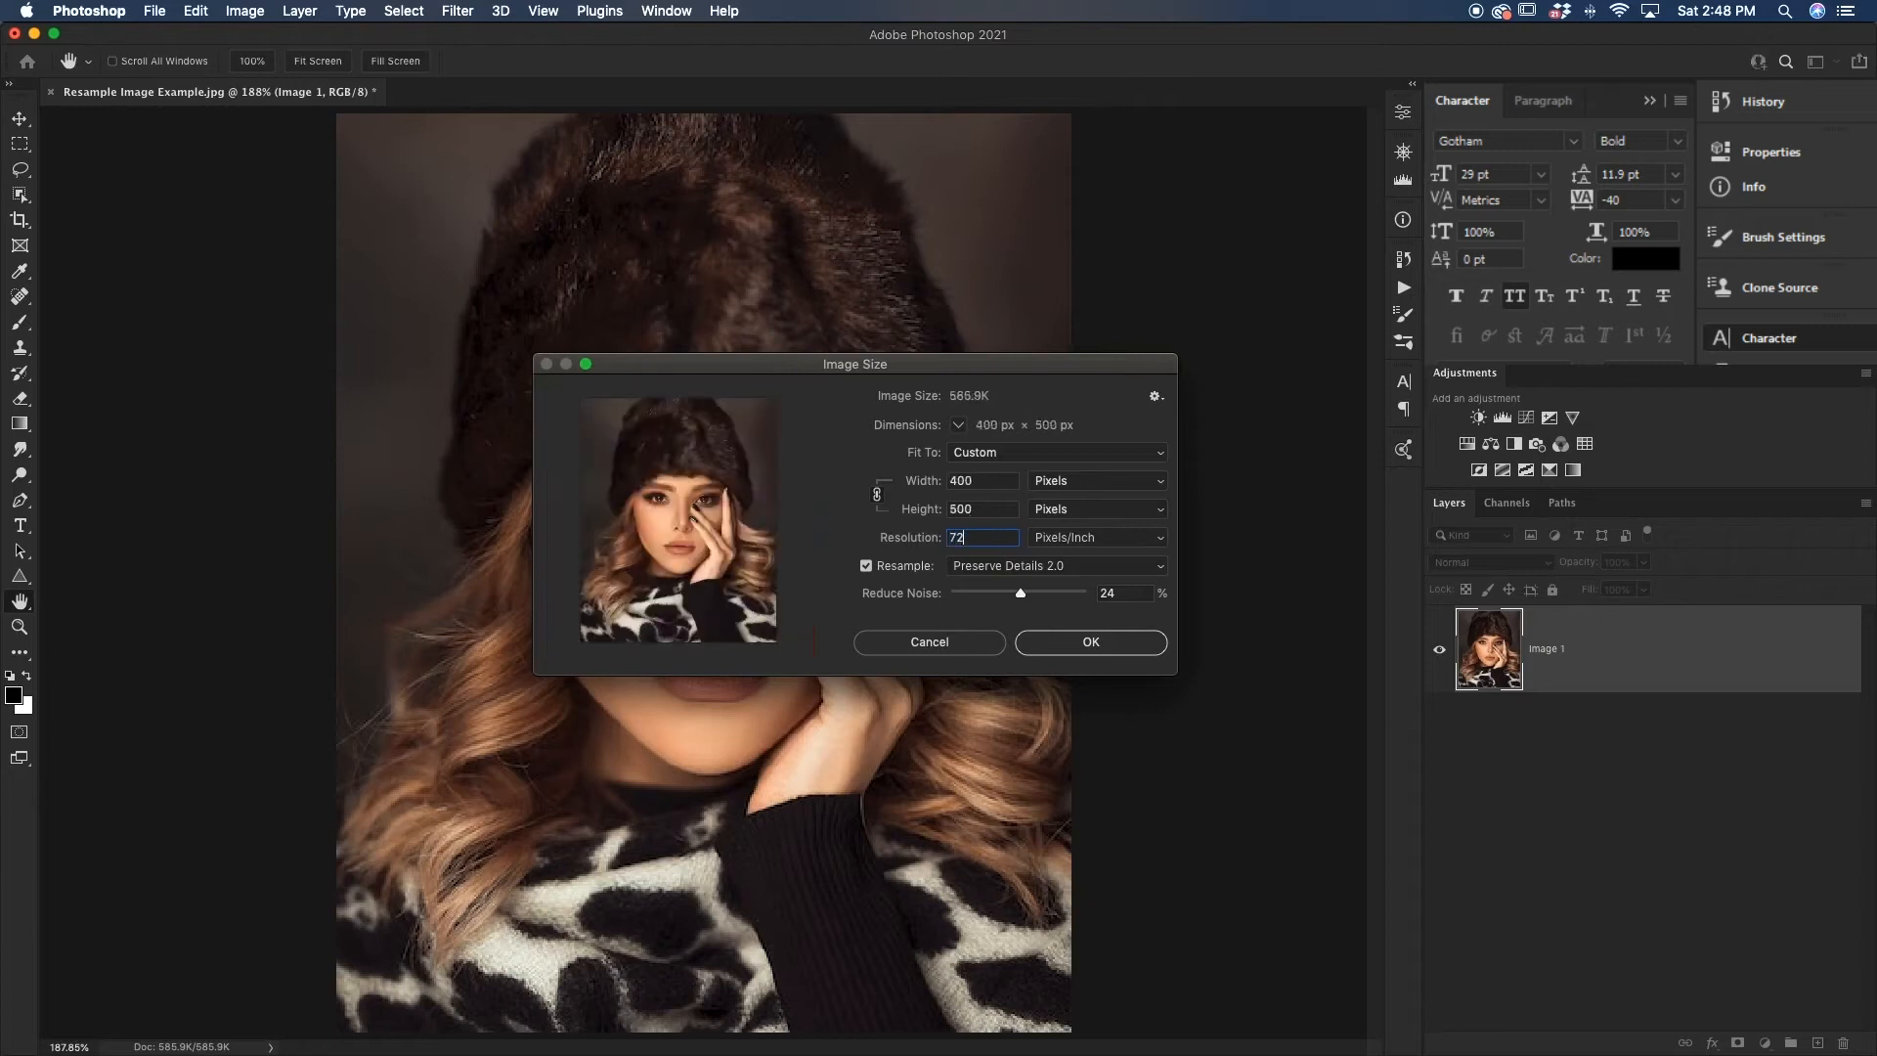
{"action": "left_click", "coordinate": [718, 639]}
{"action": "left_click", "coordinate": [718, 640]}
{"action": "left_click", "coordinate": [719, 639]}
{"action": "left_click", "coordinate": [718, 640]}
{"action": "mouse_move", "coordinate": [676, 508]}
{"action": "left_mouse_down"}
{"action": "mouse_move", "coordinate": [772, 621]}
{"action": "mouse_move", "coordinate": [663, 513]}
{"action": "mouse_move", "coordinate": [697, 530]}
{"action": "left_mouse_up"}
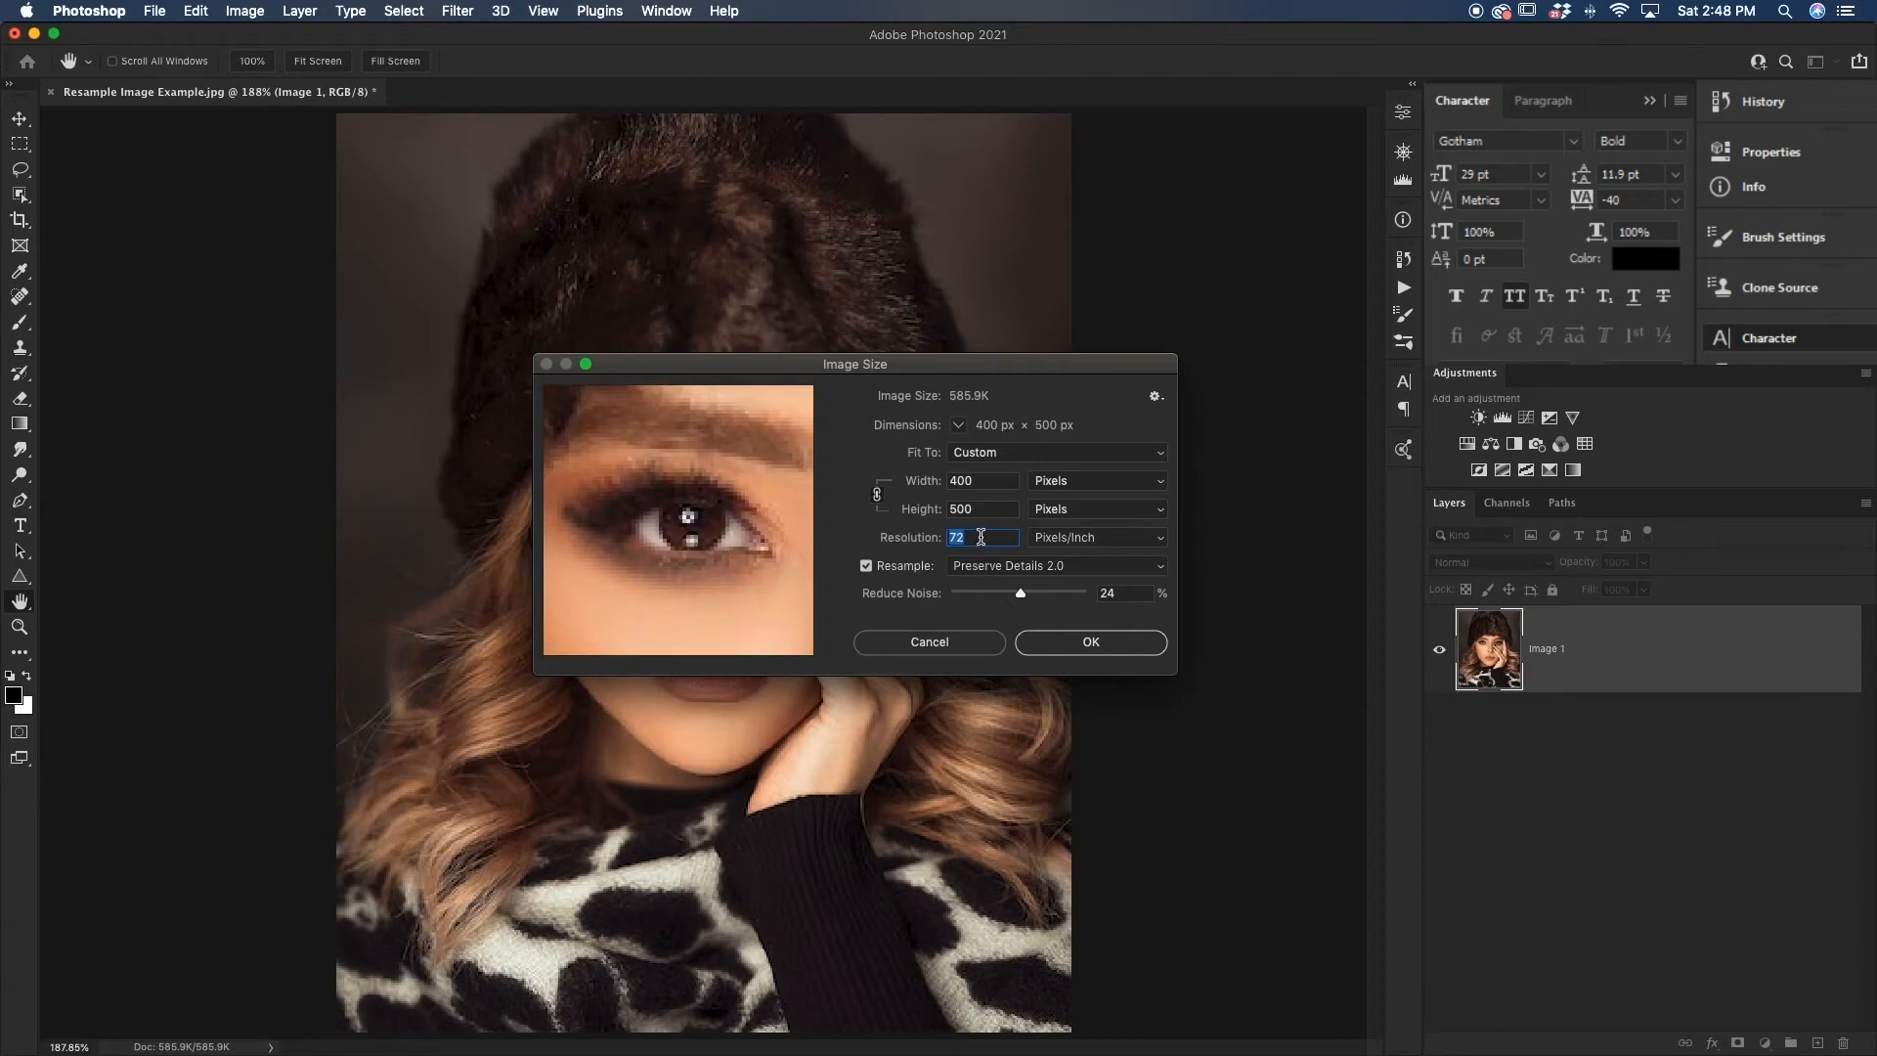
{"action": "type", "text": "500"}
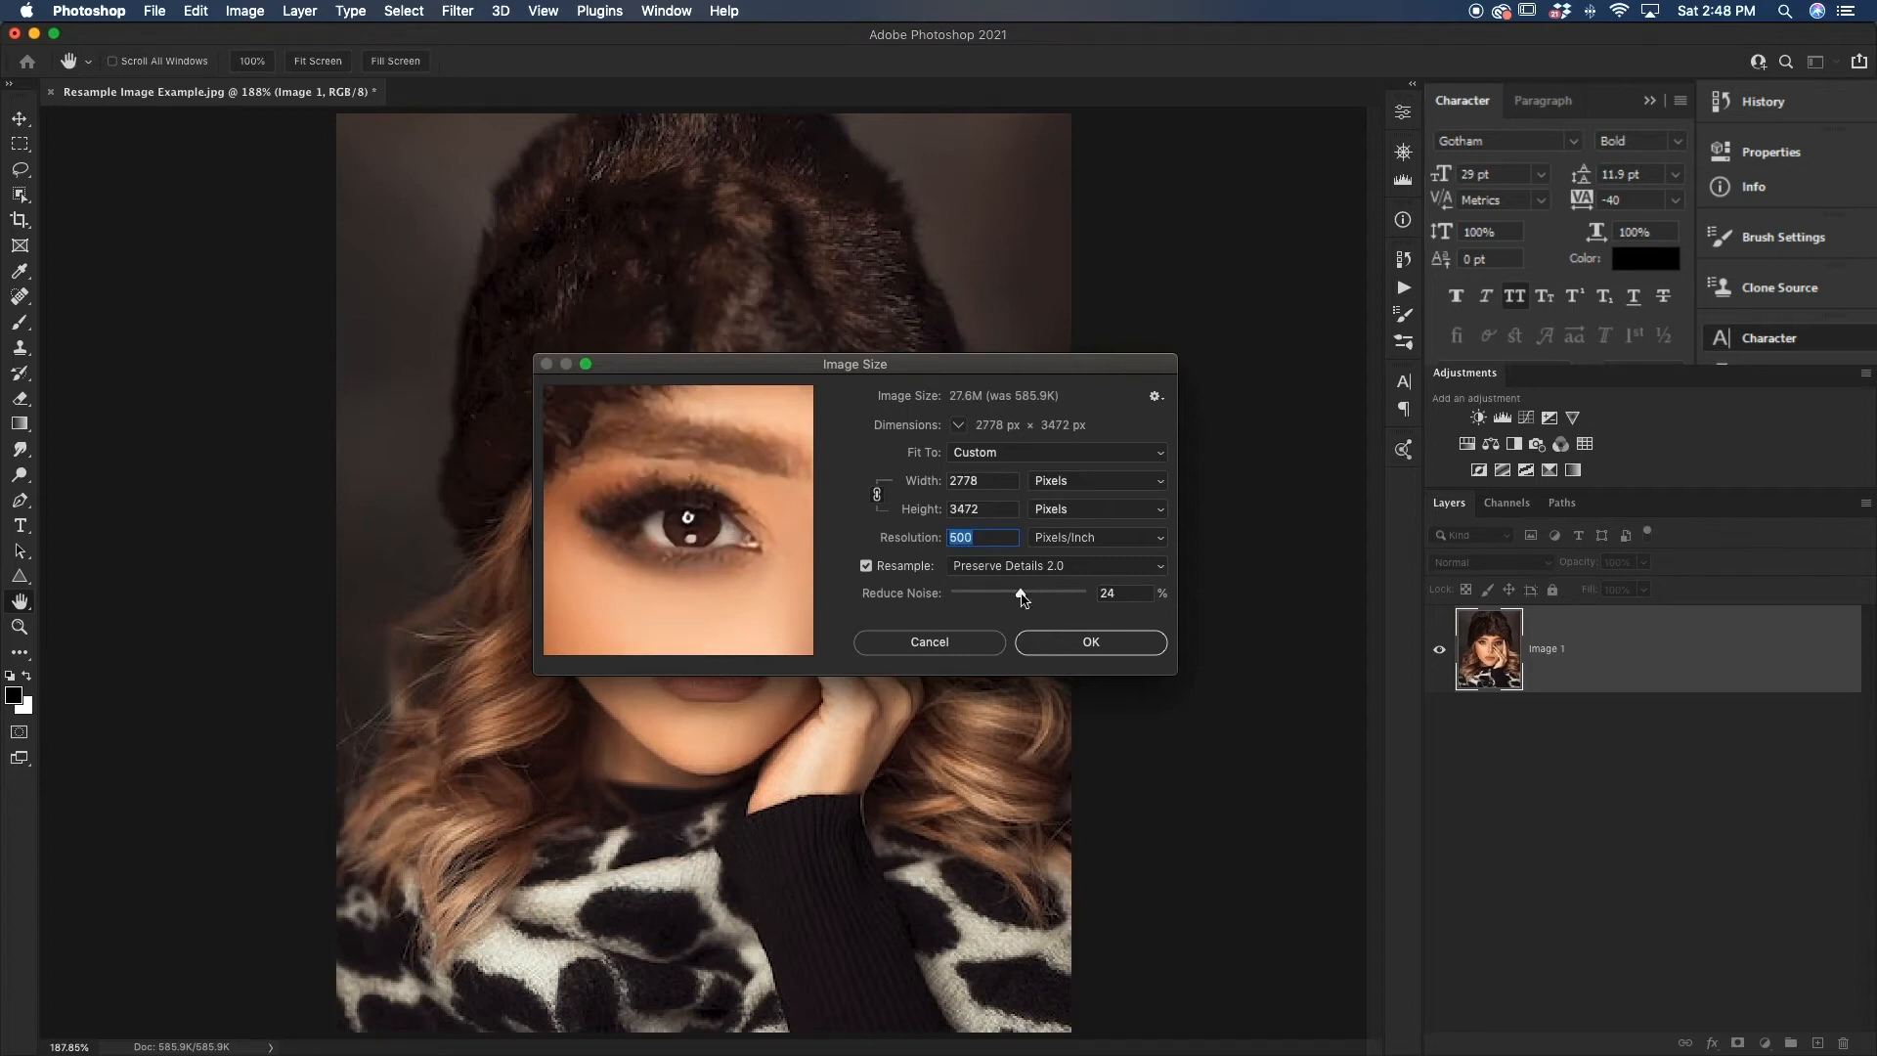
Step: Try Reduce Noise at 1% and 100%, set it to 50%, and apply the new image size
{"action": "left_click_drag", "start_coordinate": [1022, 599], "coordinate": [953, 597]}
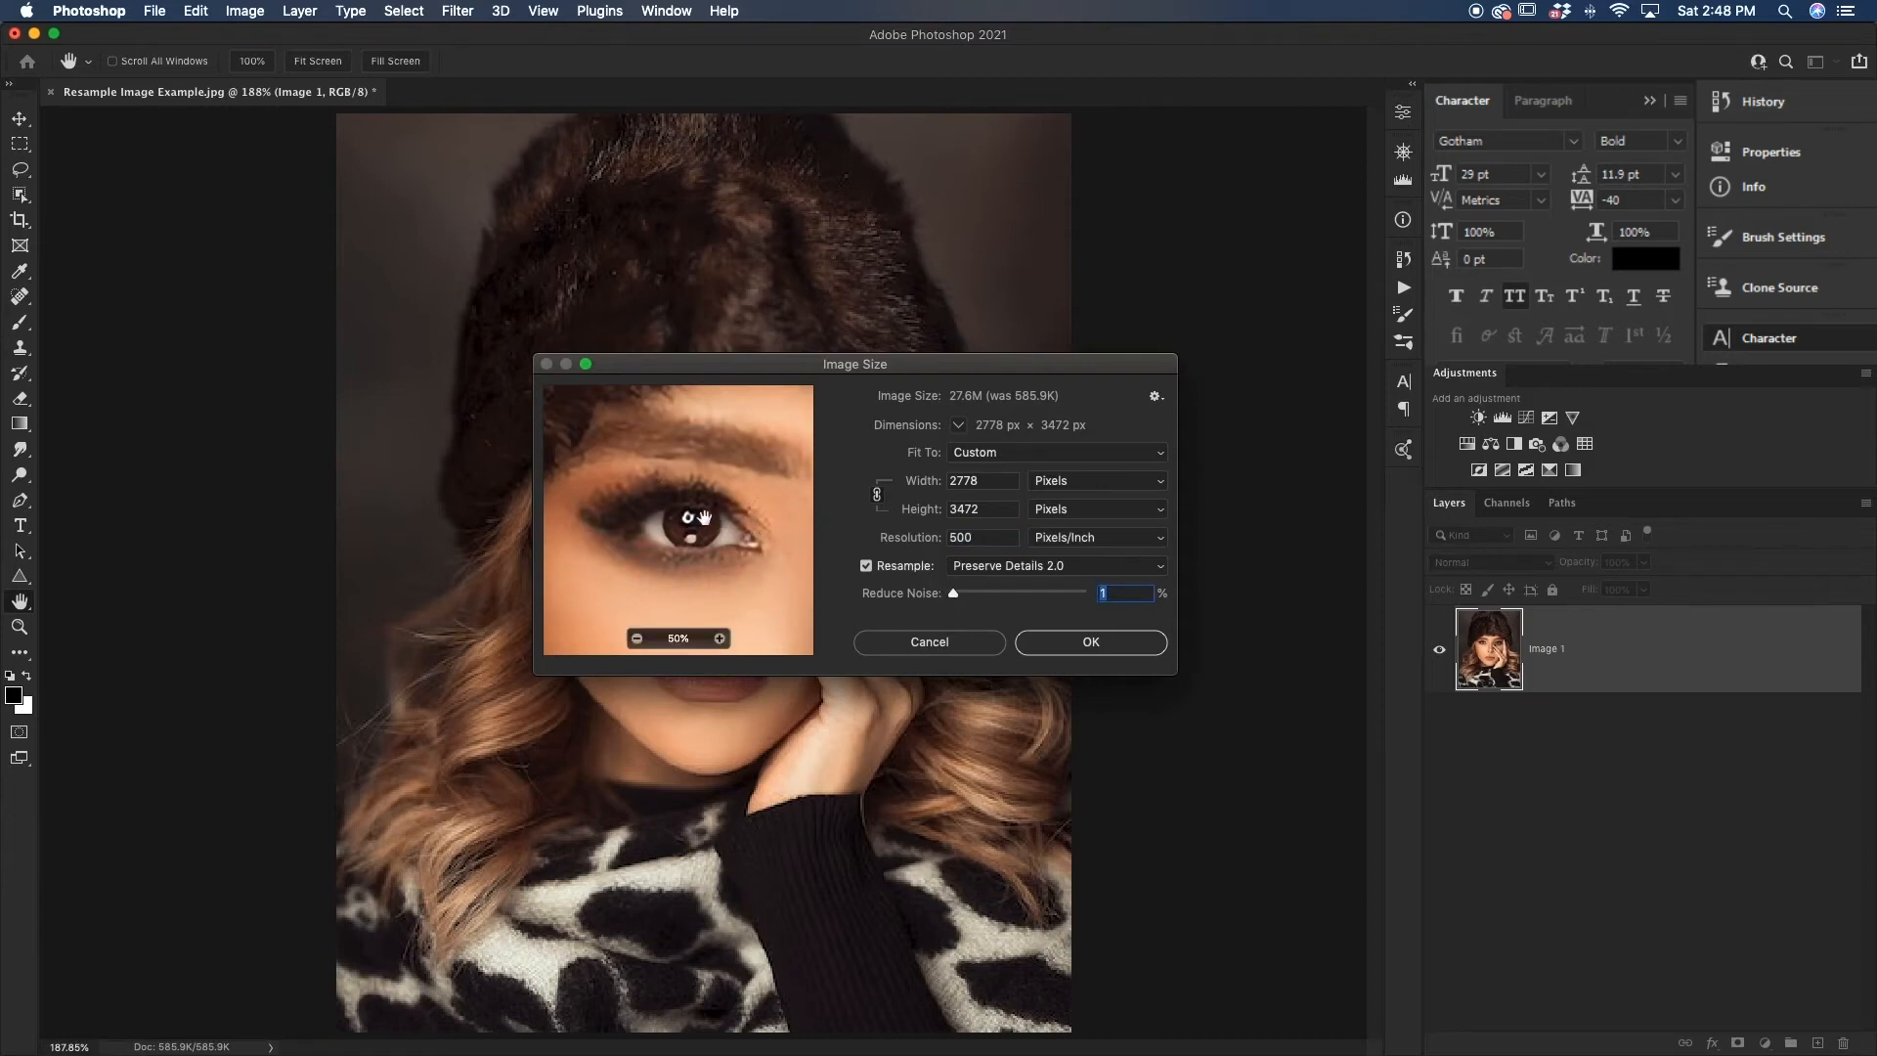
{"action": "left_click_drag", "start_coordinate": [950, 593], "coordinate": [1087, 596]}
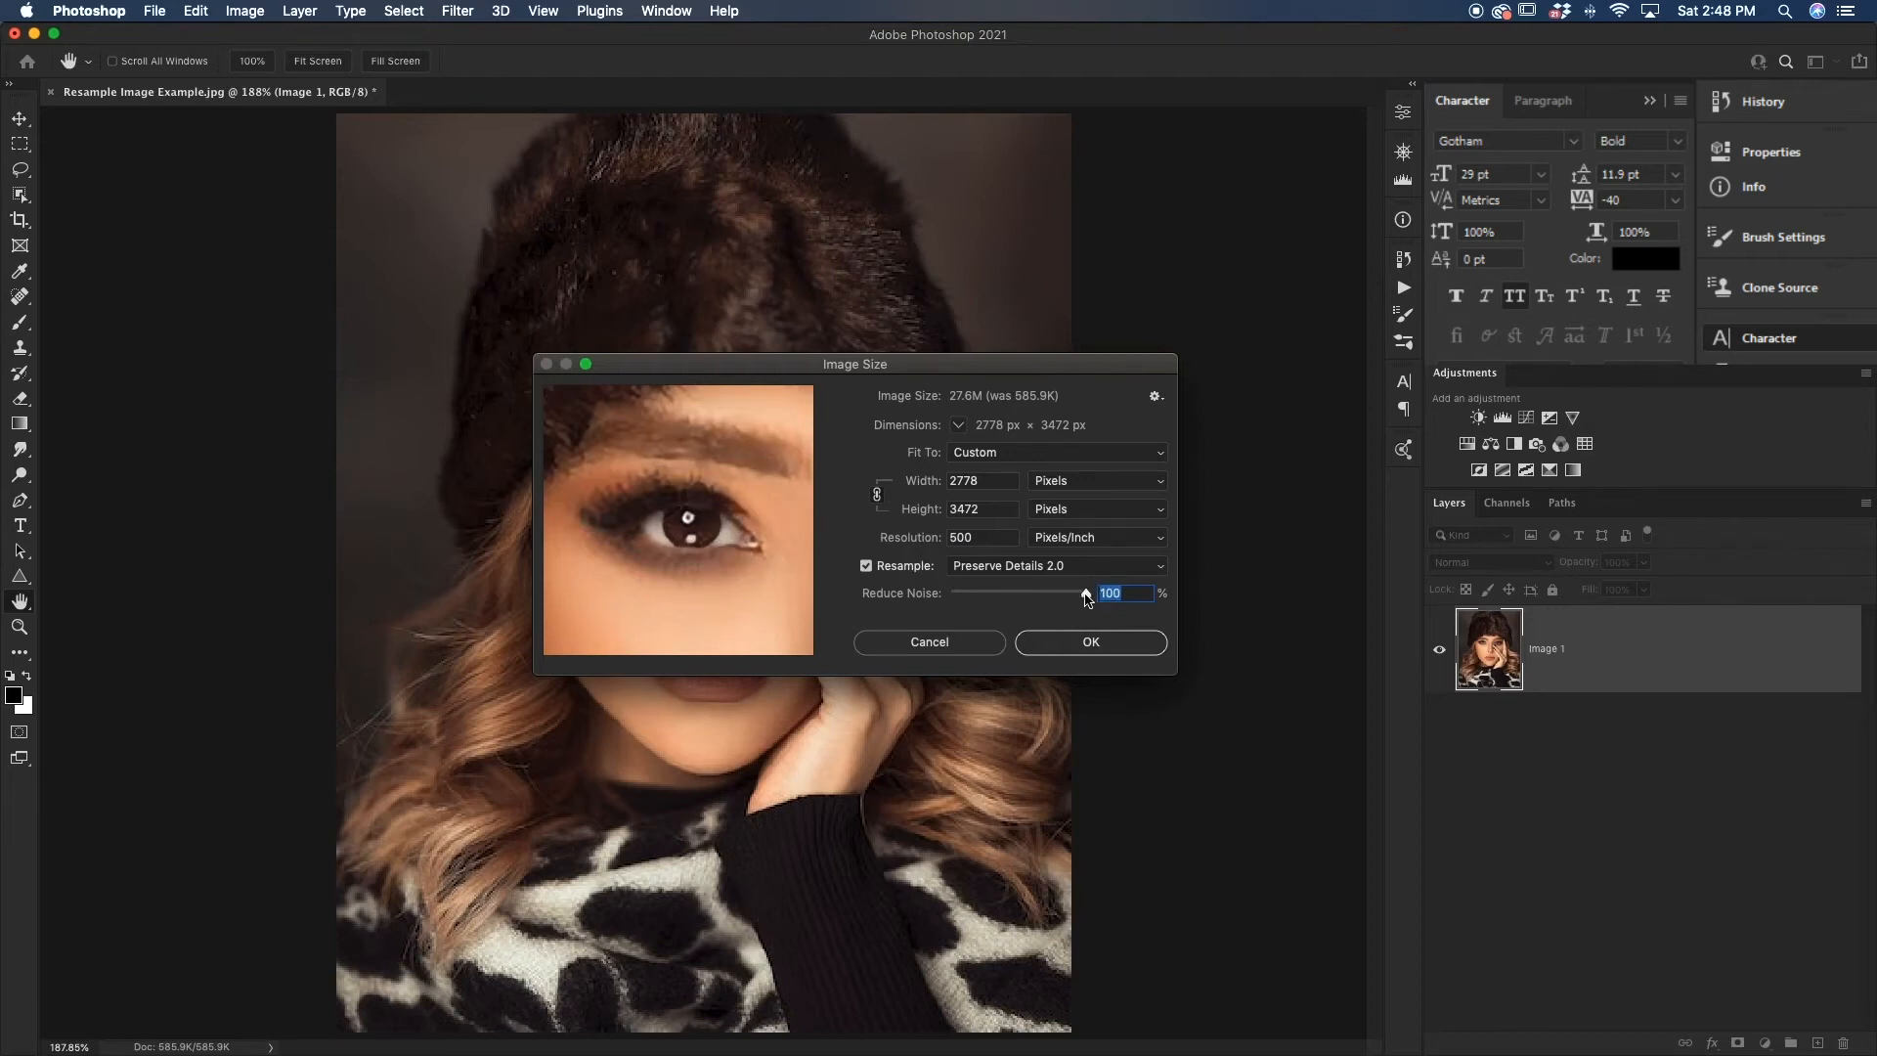
{"action": "left_click_drag", "start_coordinate": [1087, 596], "coordinate": [1041, 598]}
{"action": "mouse_move", "coordinate": [710, 575]}
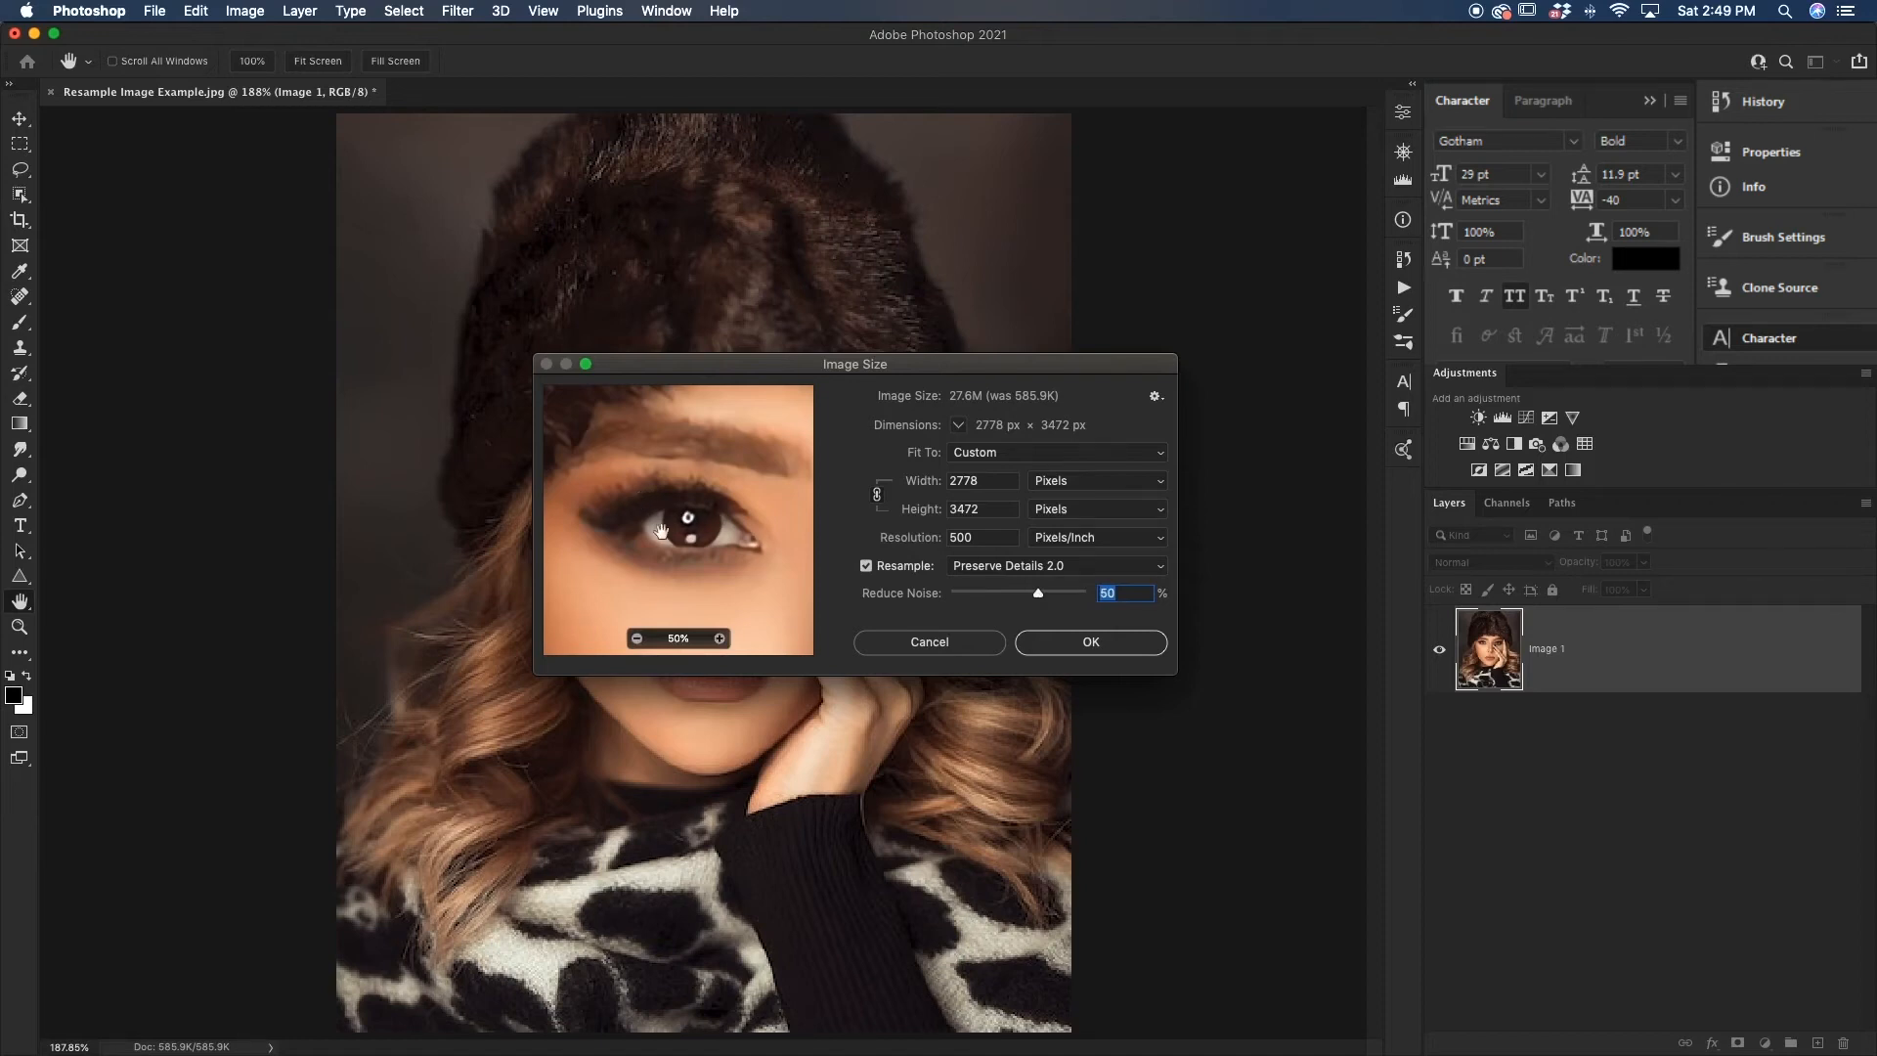
{"action": "left_click", "coordinate": [1117, 650]}
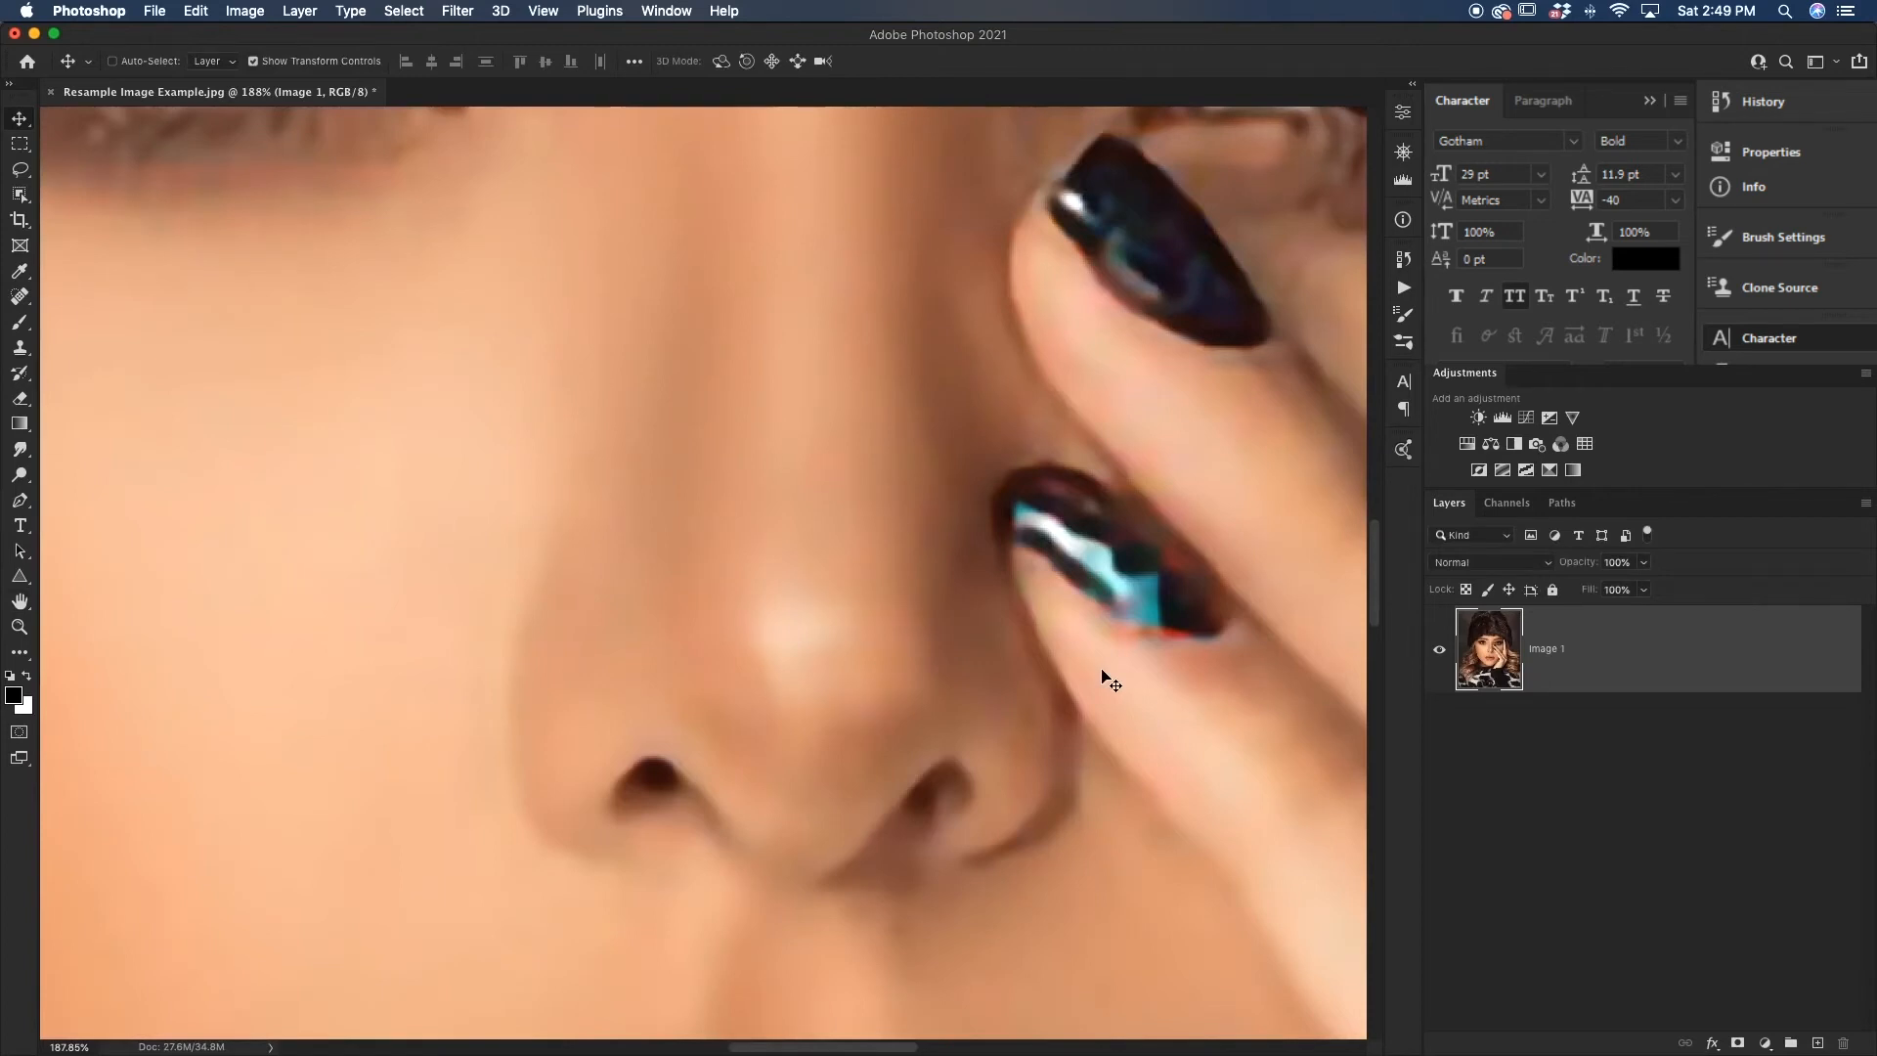
Step: Duplicate the Image 1 layer and apply a High Pass filter with a 5.2 pixel radius to the copy
{"action": "key", "text": "super+0"}
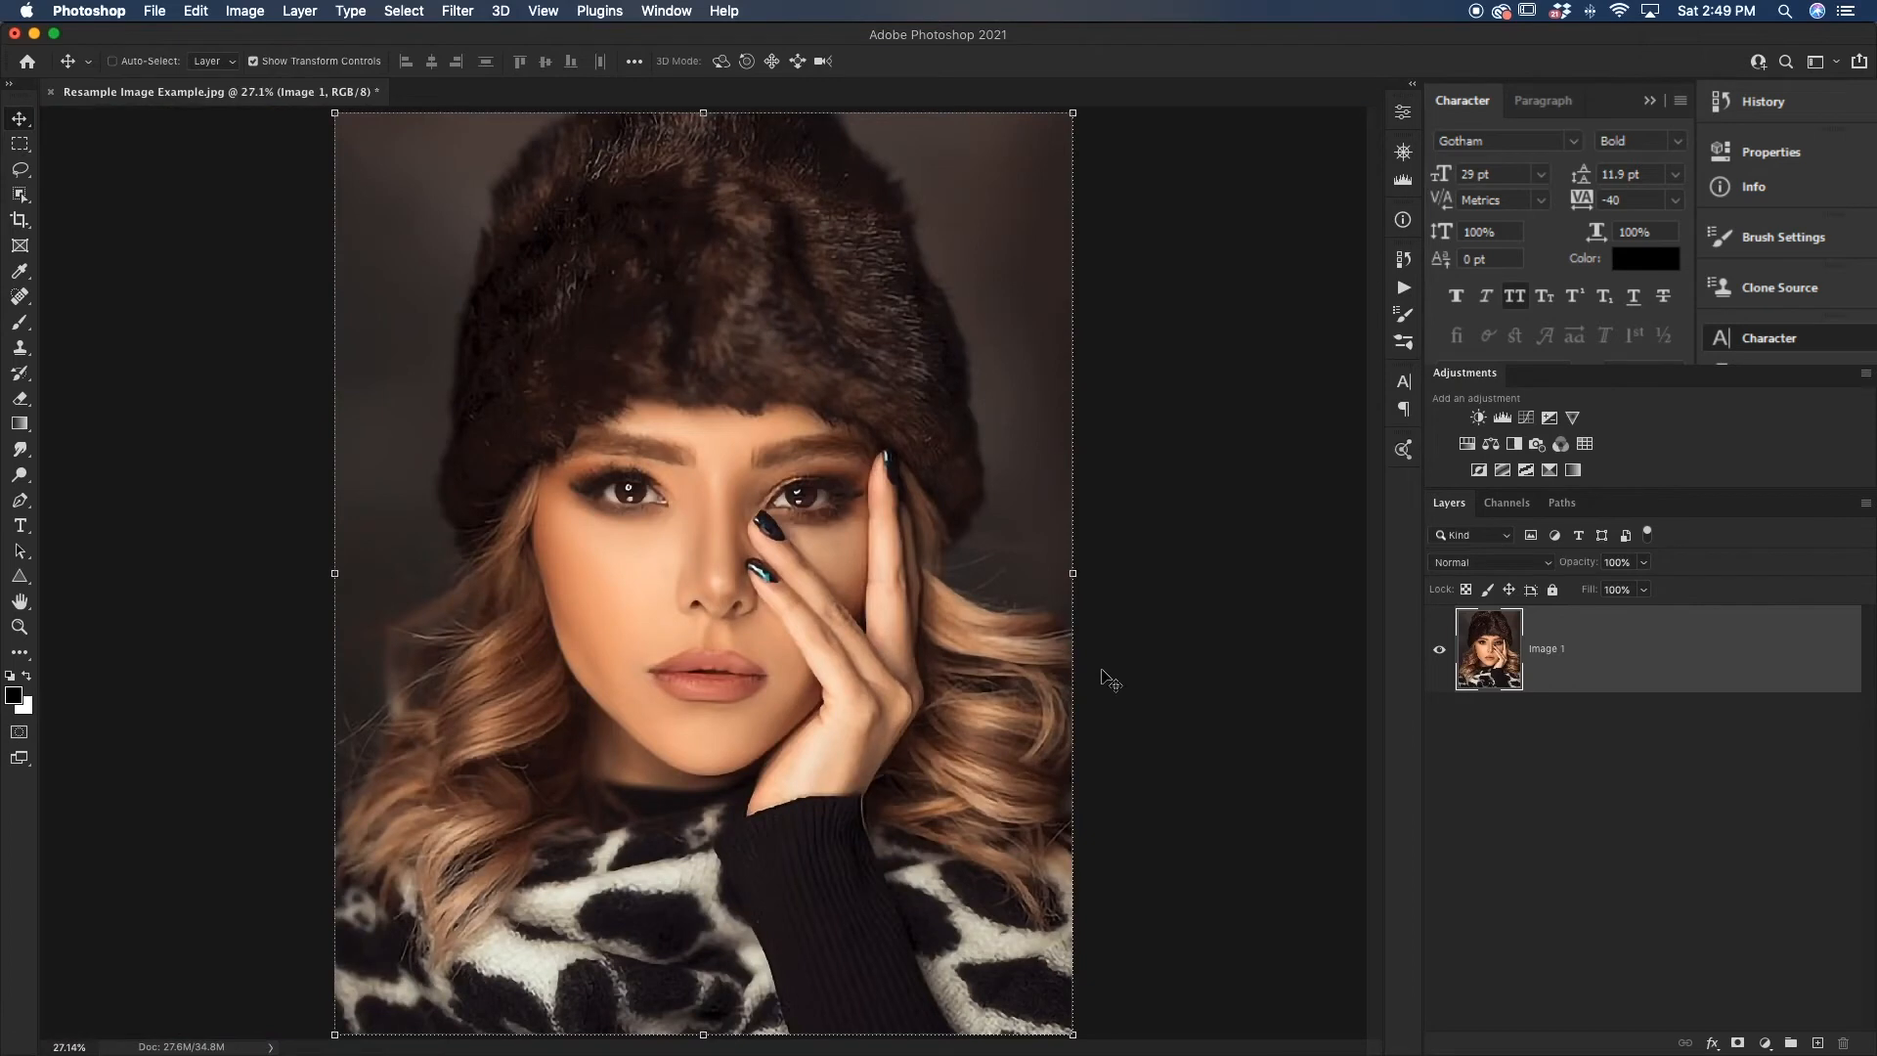
{"action": "key", "text": "super+equal"}
{"action": "key", "text": "super+equal"}
{"action": "key", "text": "super+equal"}
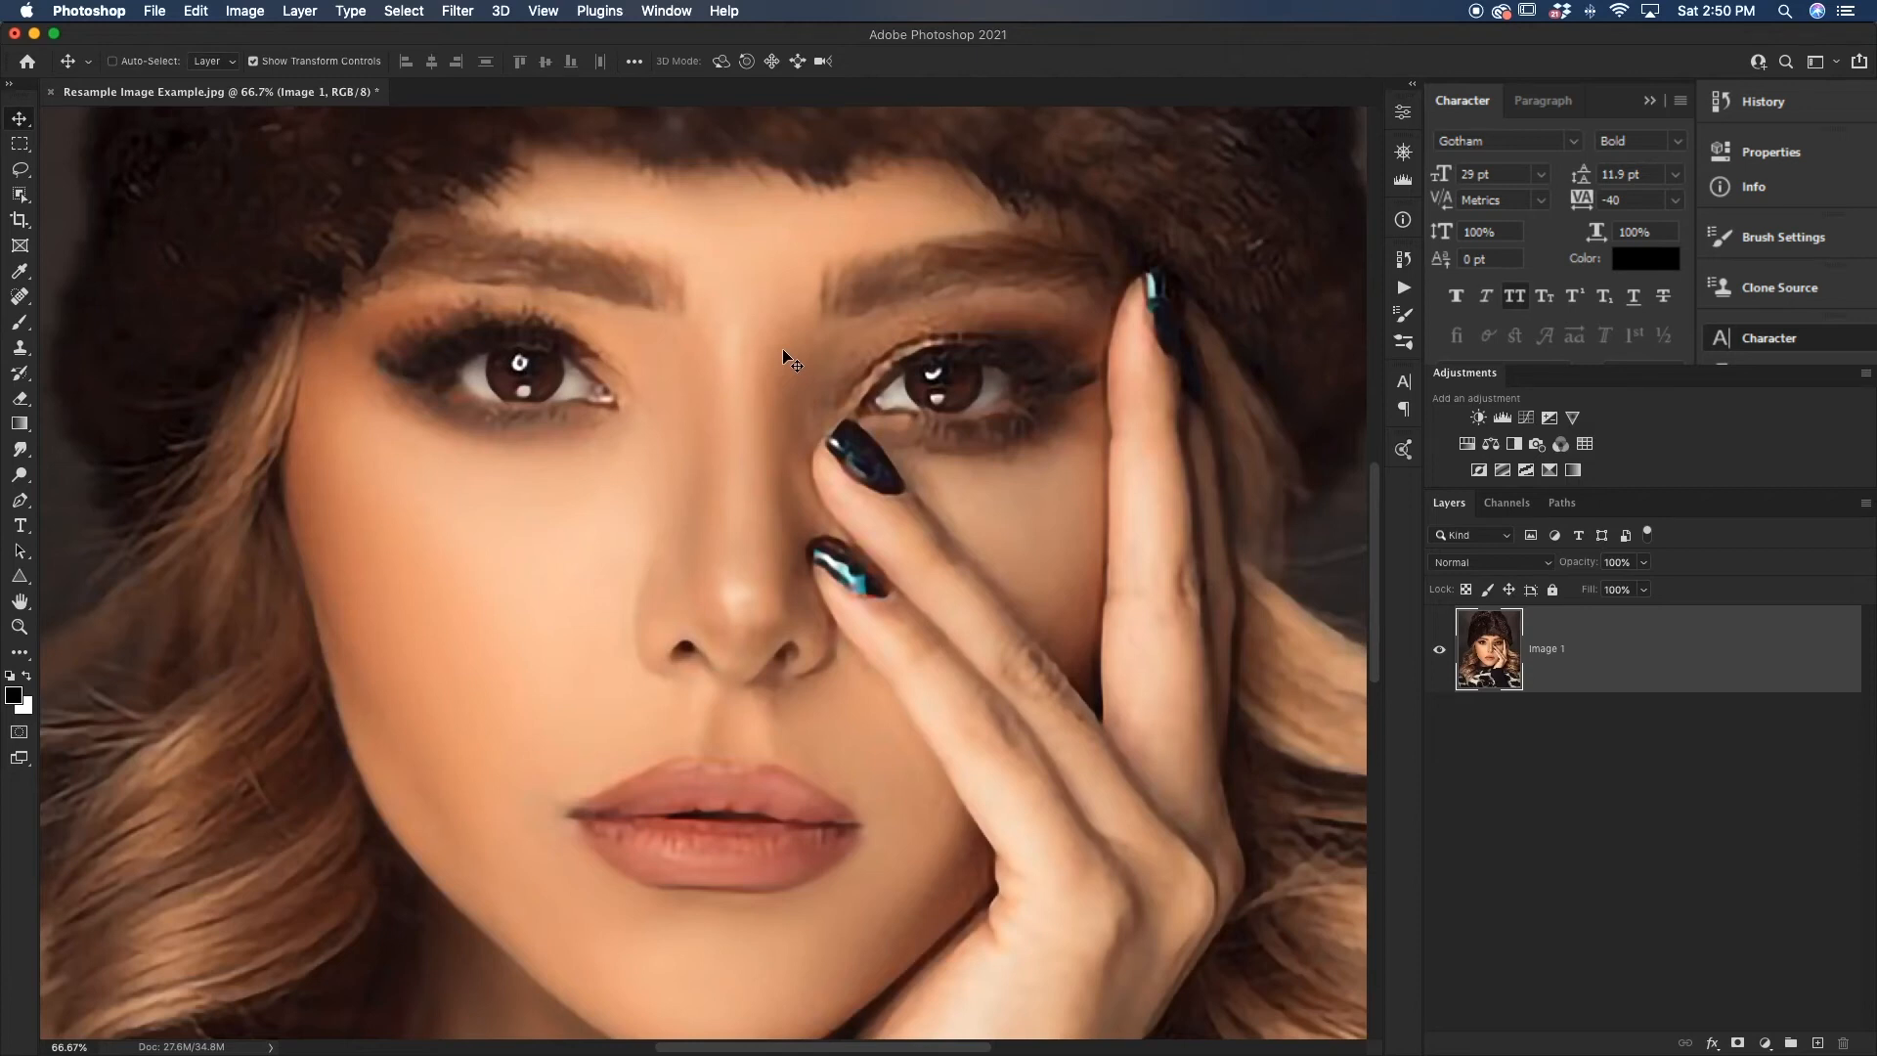
{"action": "key", "text": "super+0"}
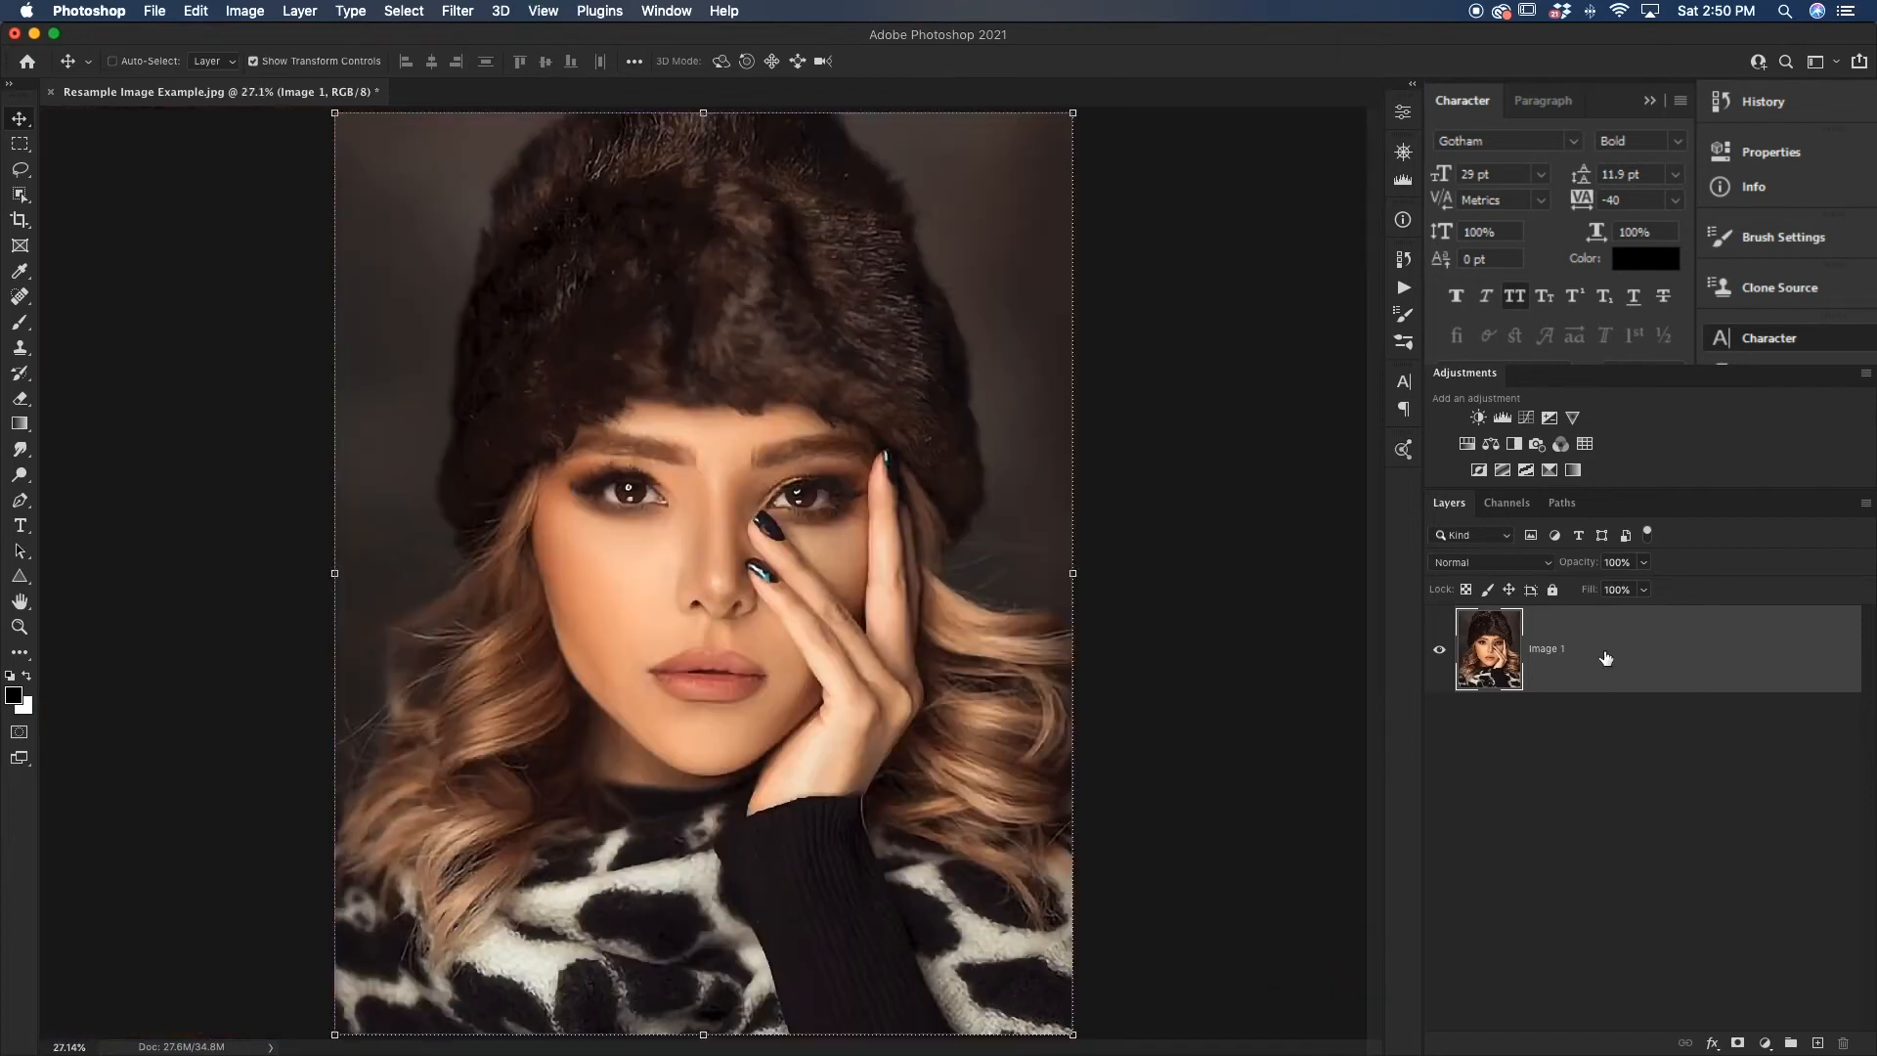
{"action": "key", "text": "super+j"}
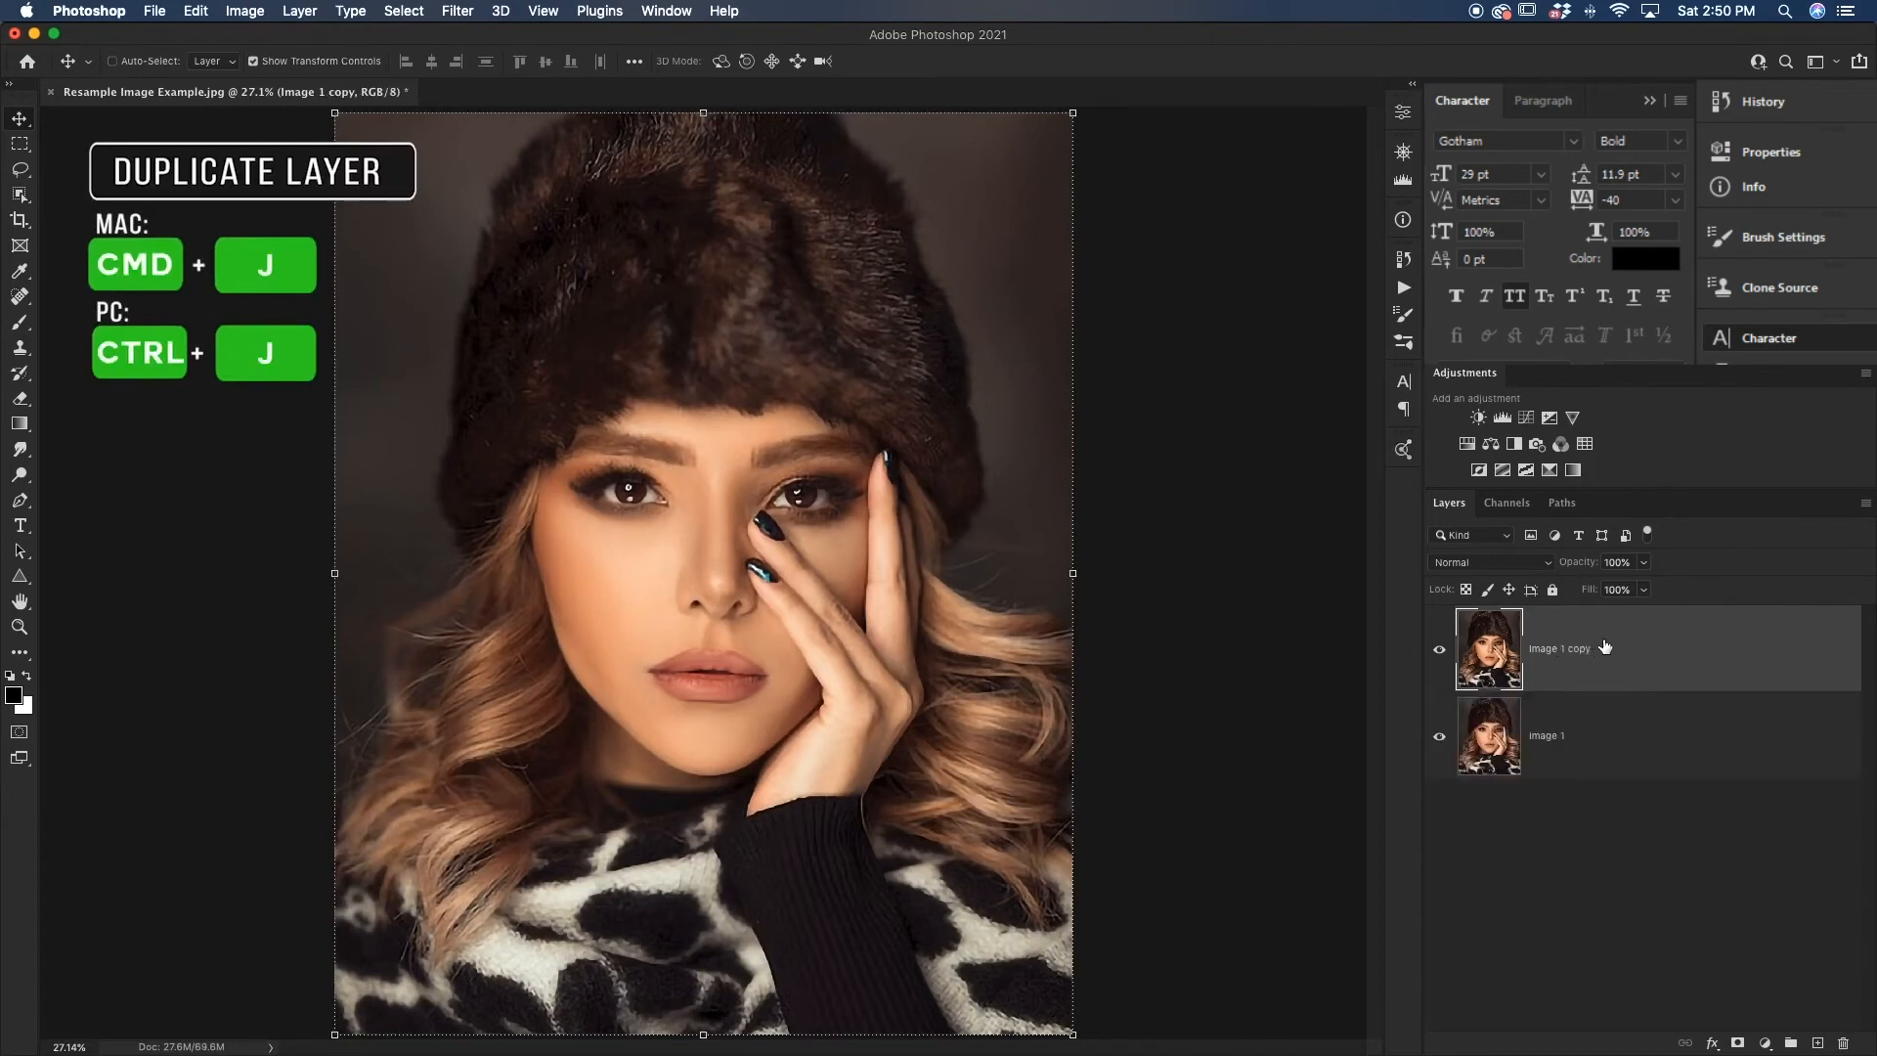
{"action": "left_click", "coordinate": [457, 11]}
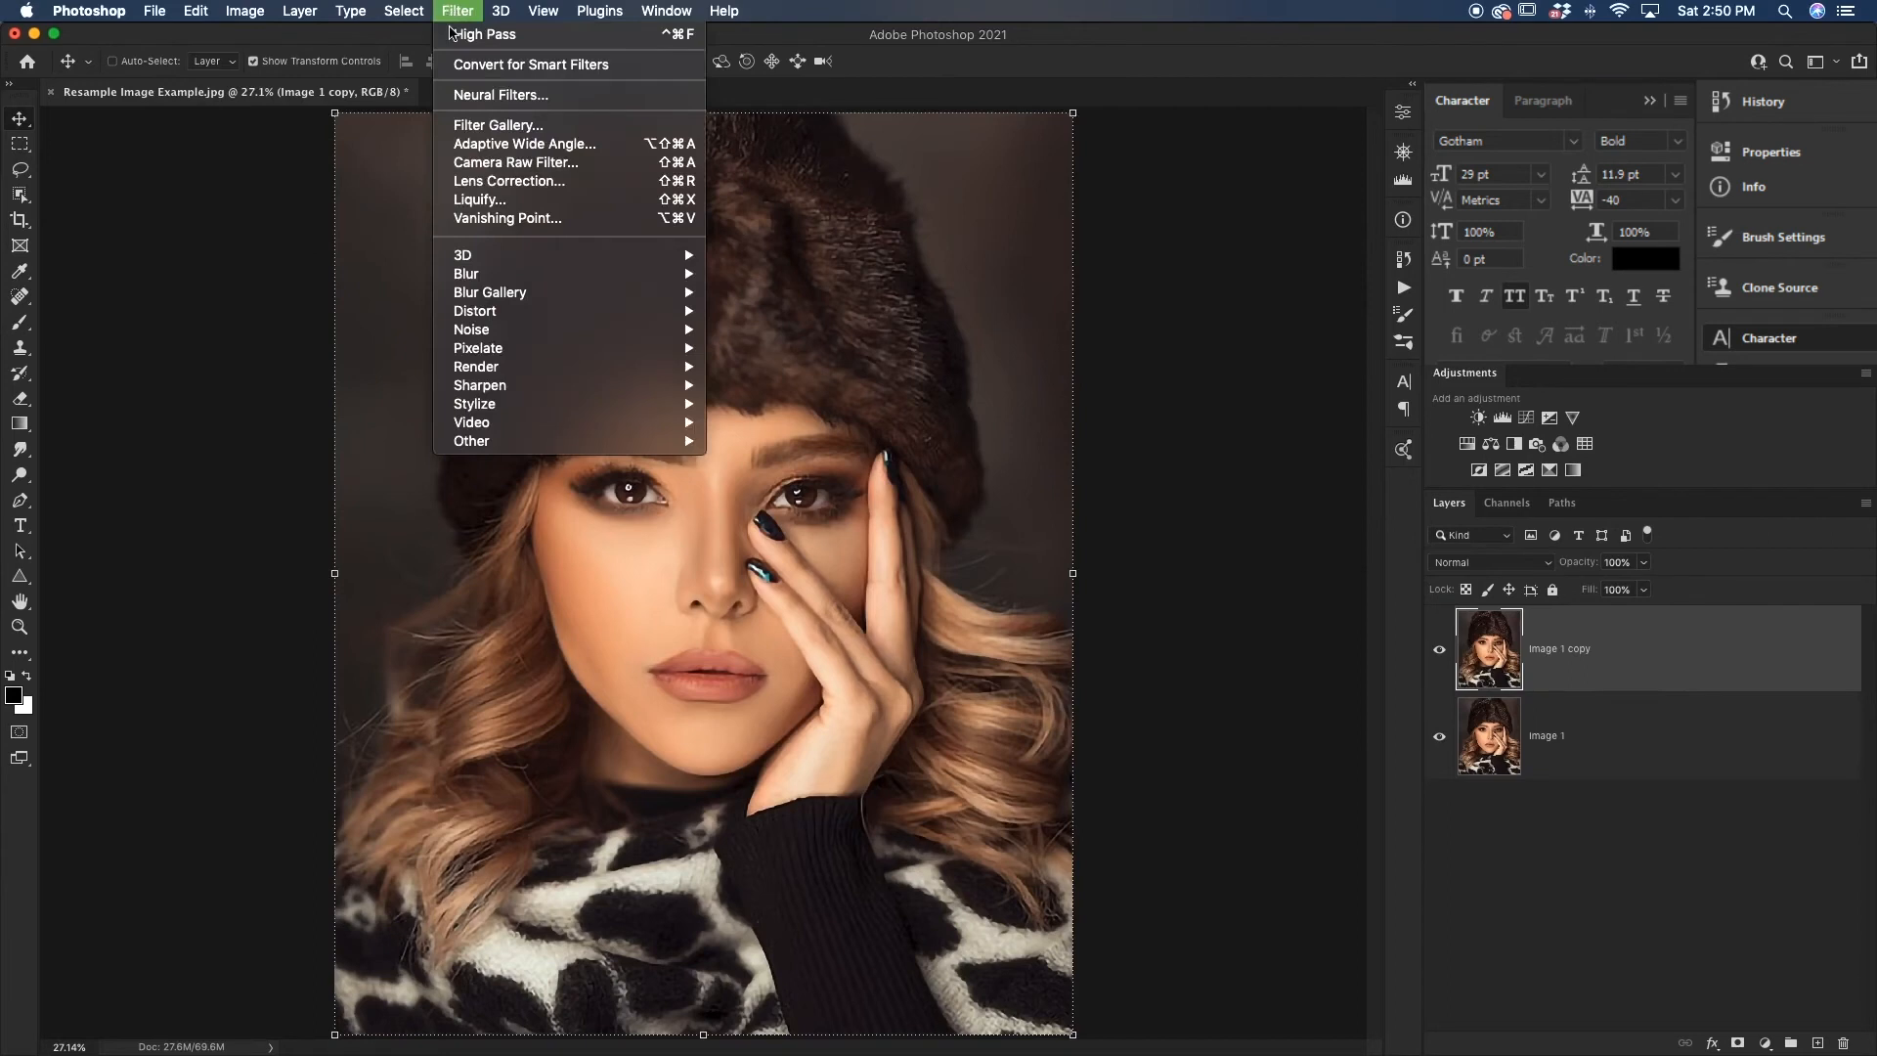
{"action": "mouse_move", "coordinate": [492, 443]}
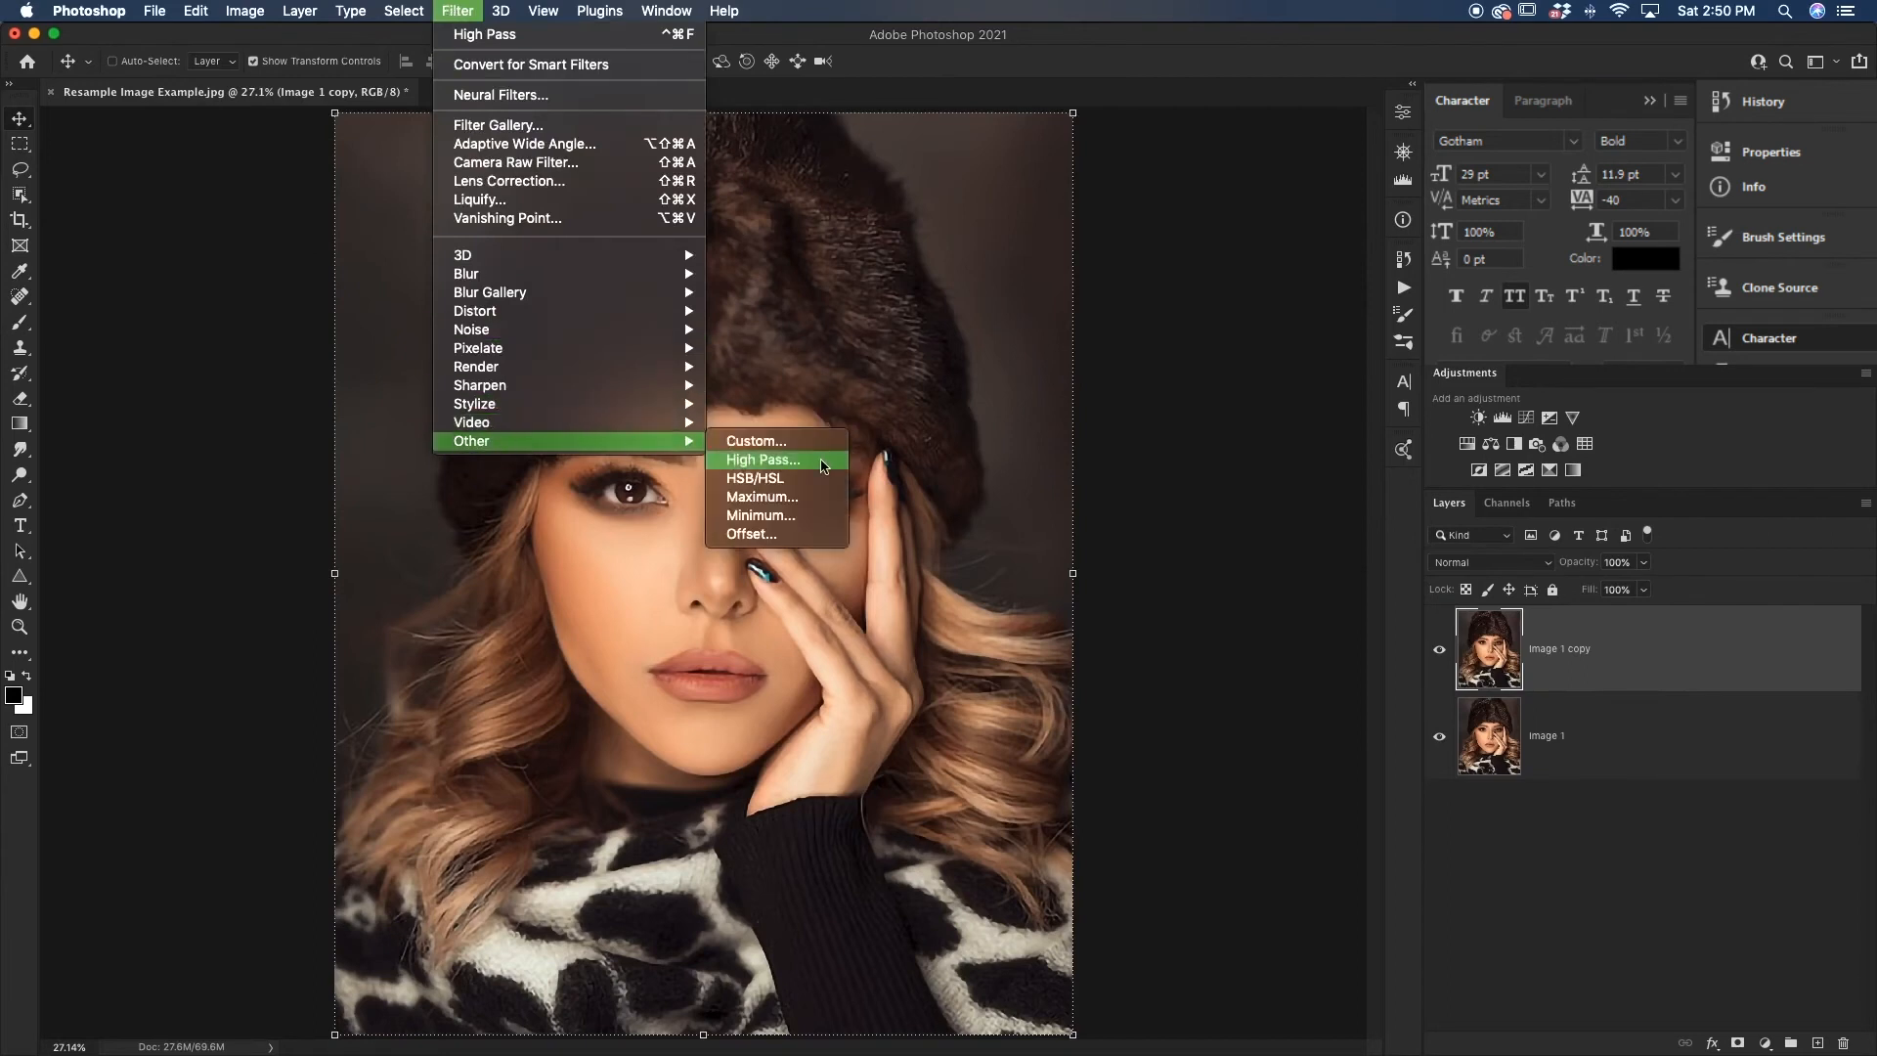
{"action": "left_click", "coordinate": [782, 459]}
{"action": "left_click_drag", "start_coordinate": [801, 551], "coordinate": [853, 553]}
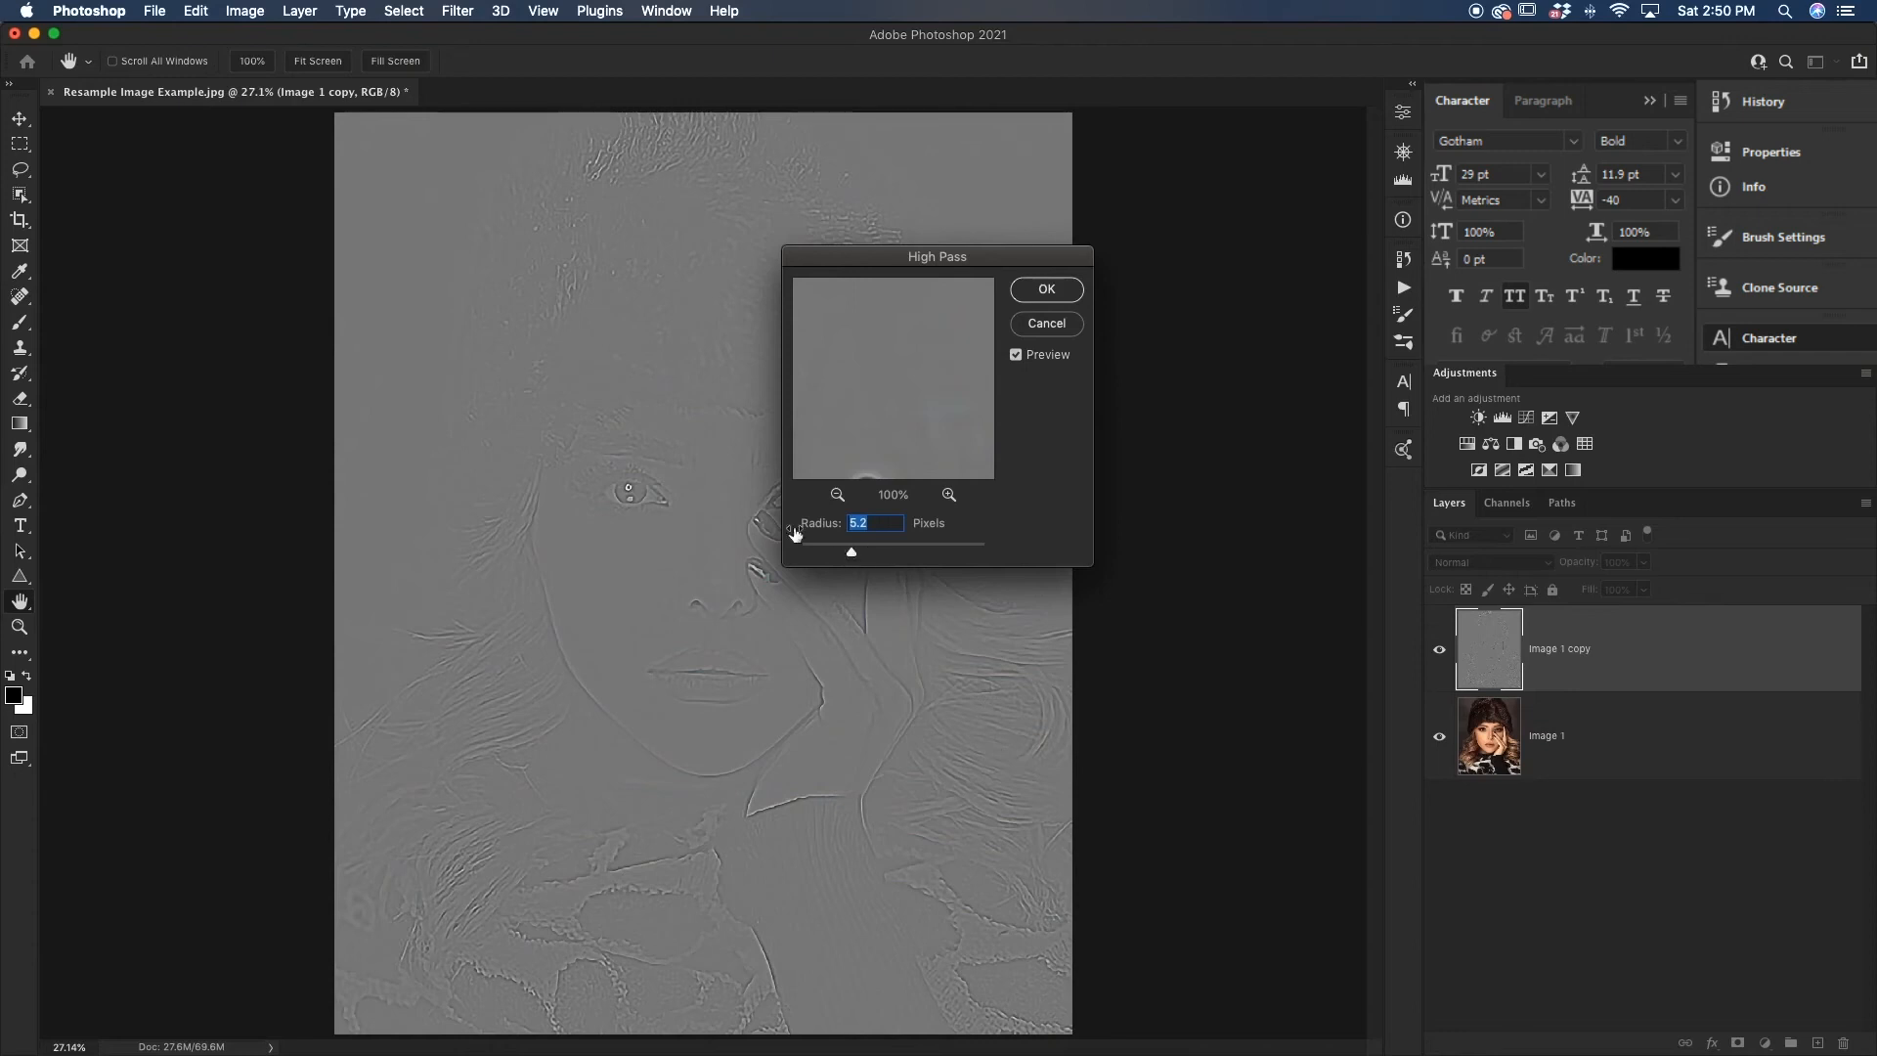
{"action": "left_click", "coordinate": [1046, 289]}
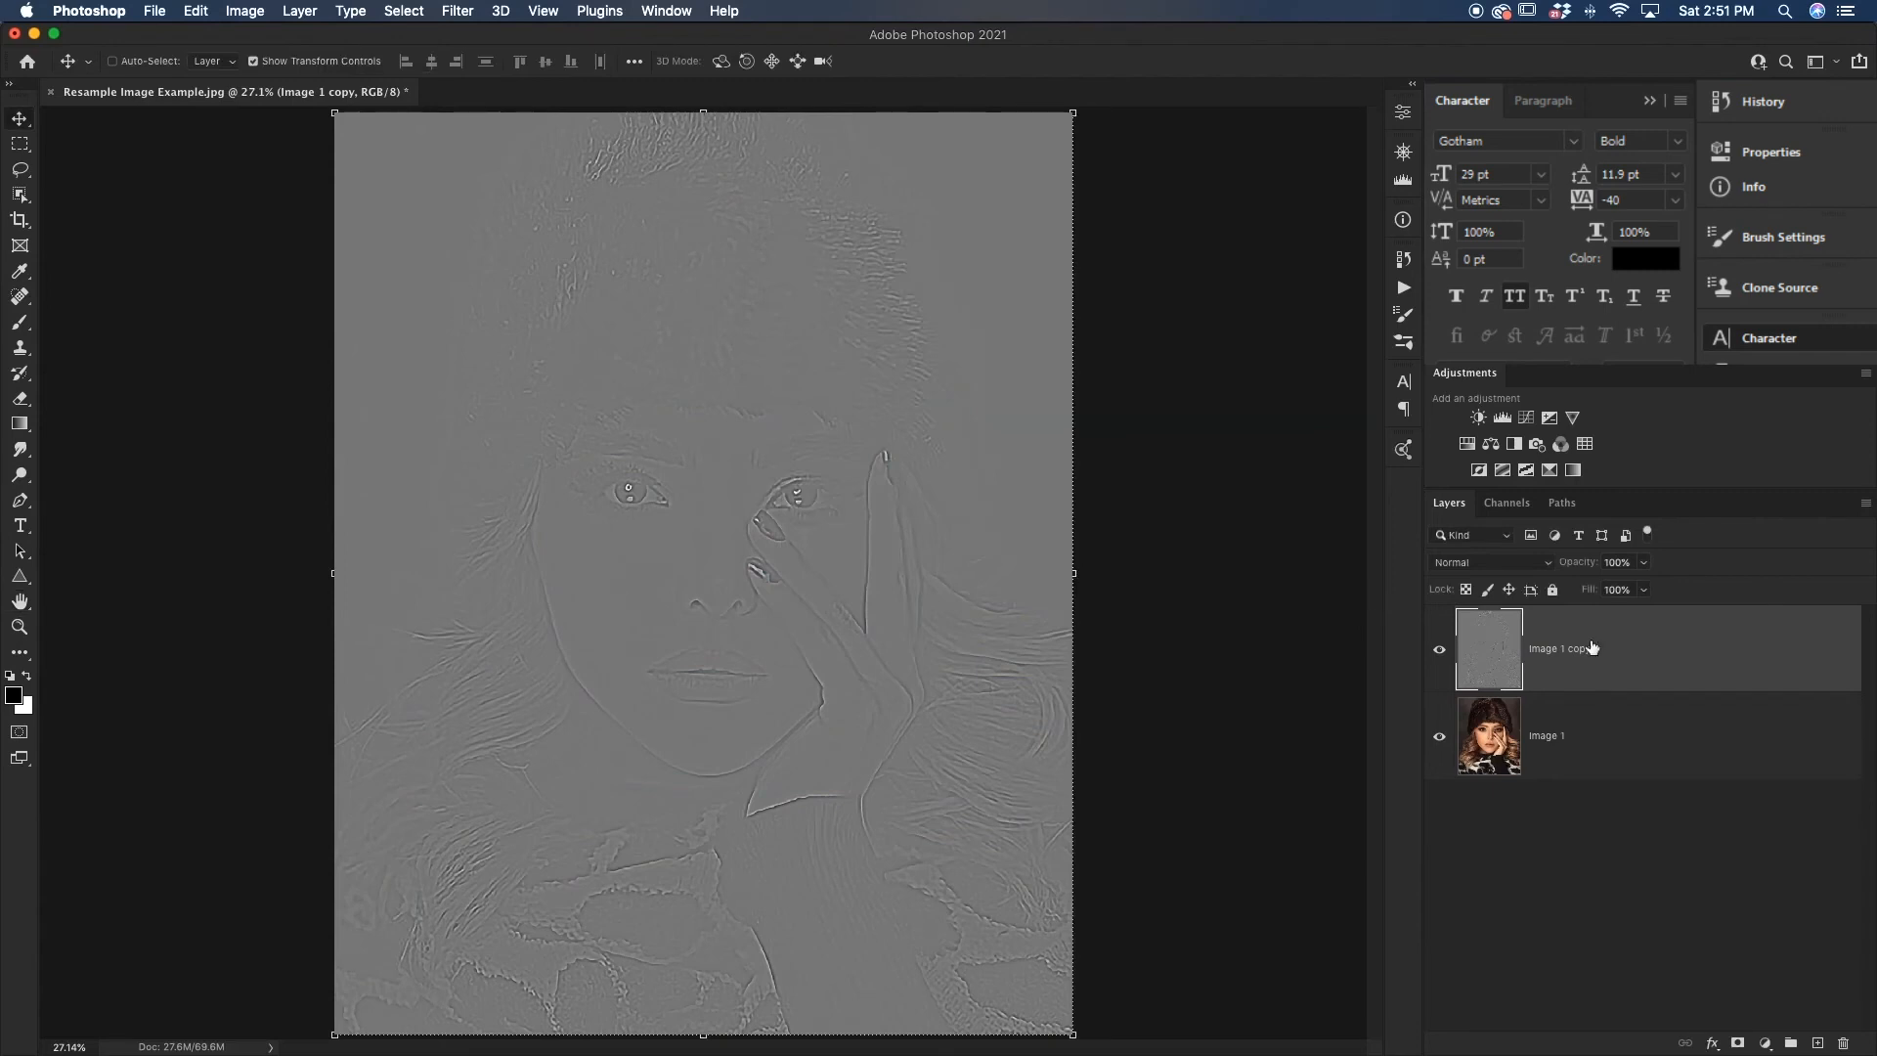
Step: Set the High Pass layer's blend mode to Overlay and compare the face with and without it
{"action": "left_click", "coordinate": [1476, 565]}
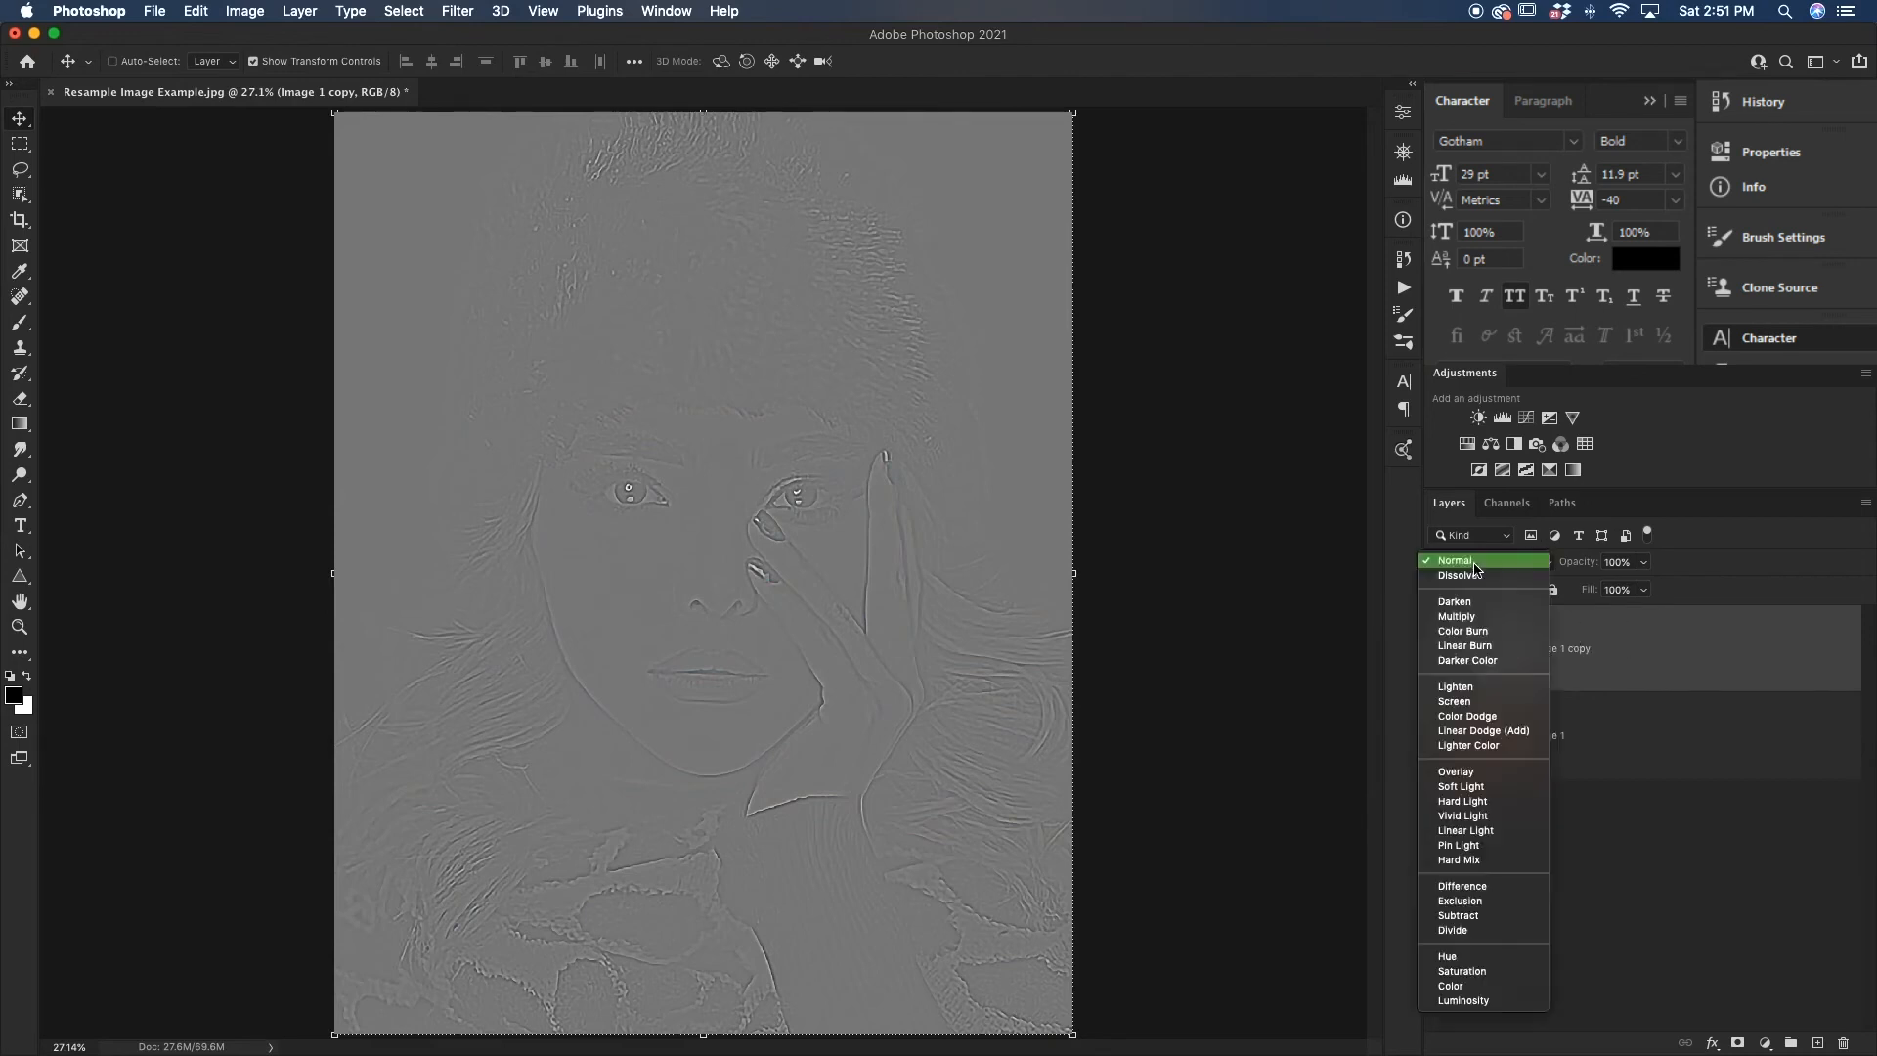
{"action": "left_click", "coordinate": [1466, 771]}
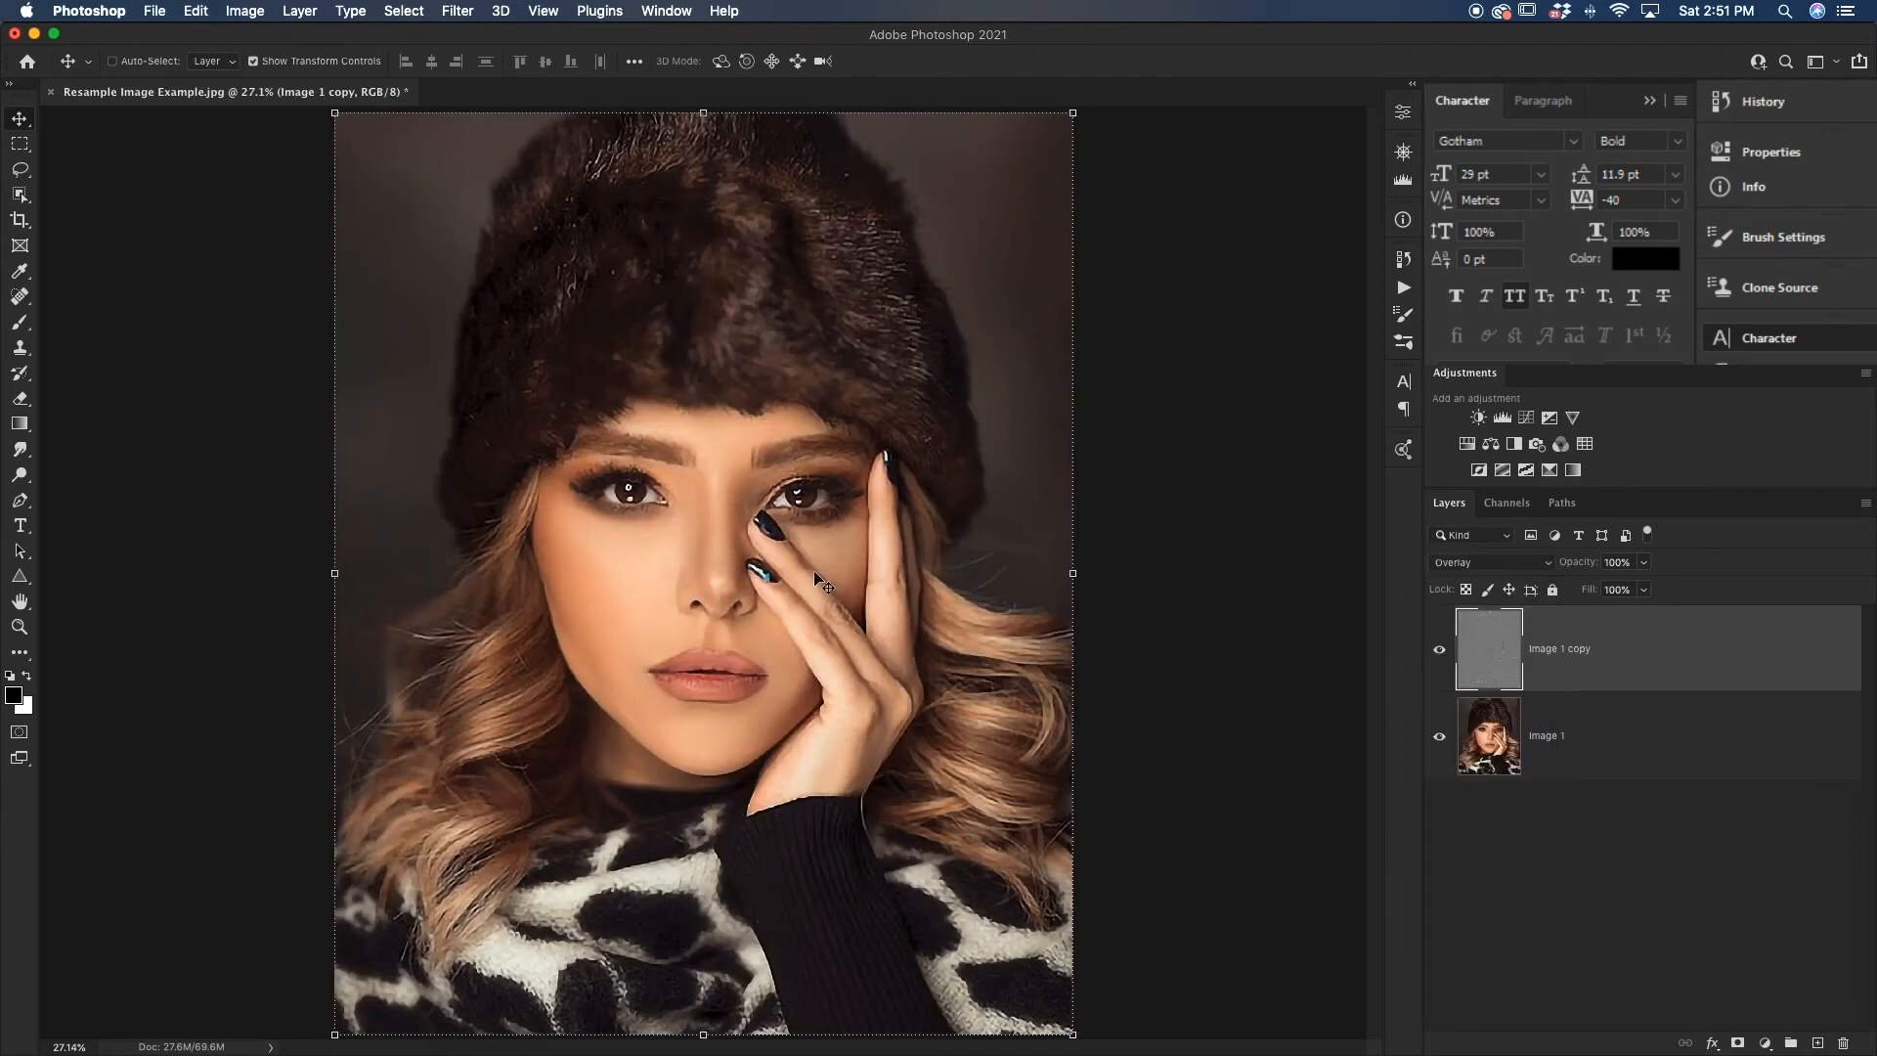
{"action": "key", "text": "super+plus"}
{"action": "key", "text": "super+plus"}
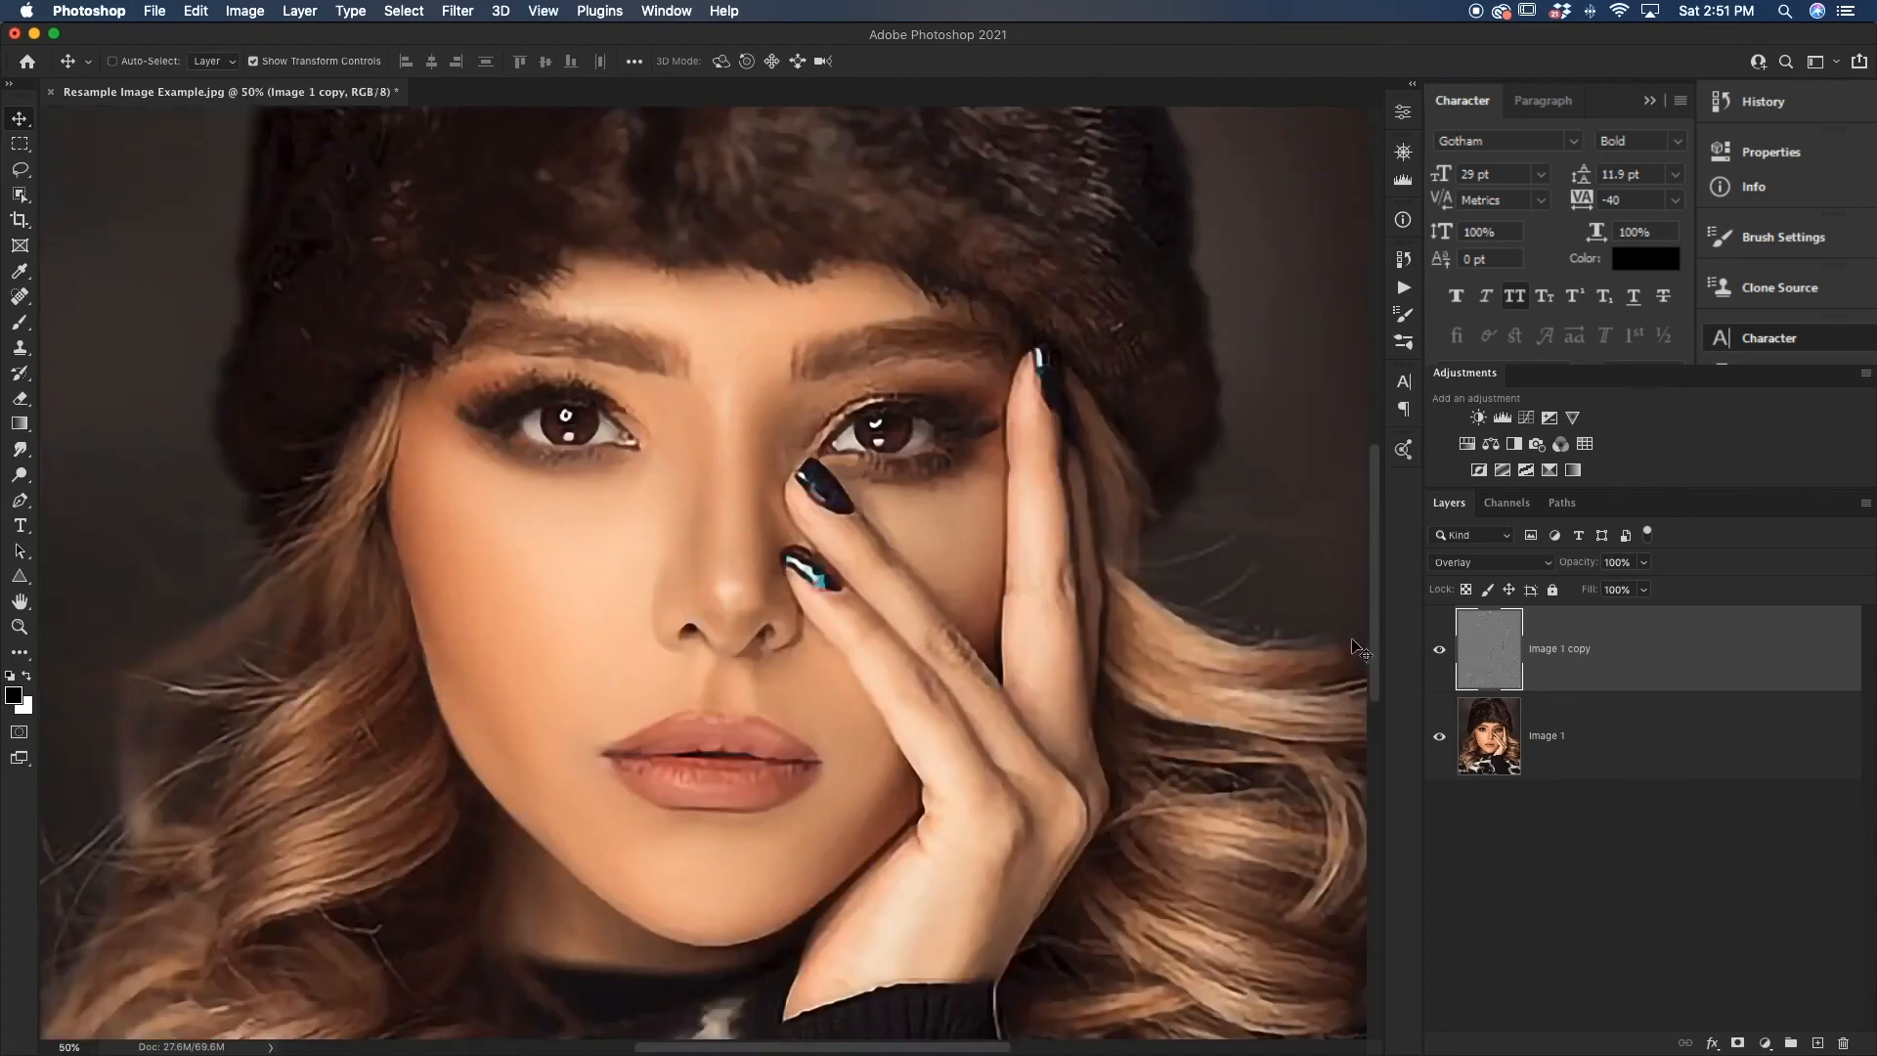
{"action": "left_click", "coordinate": [1439, 652]}
{"action": "left_click", "coordinate": [1439, 652]}
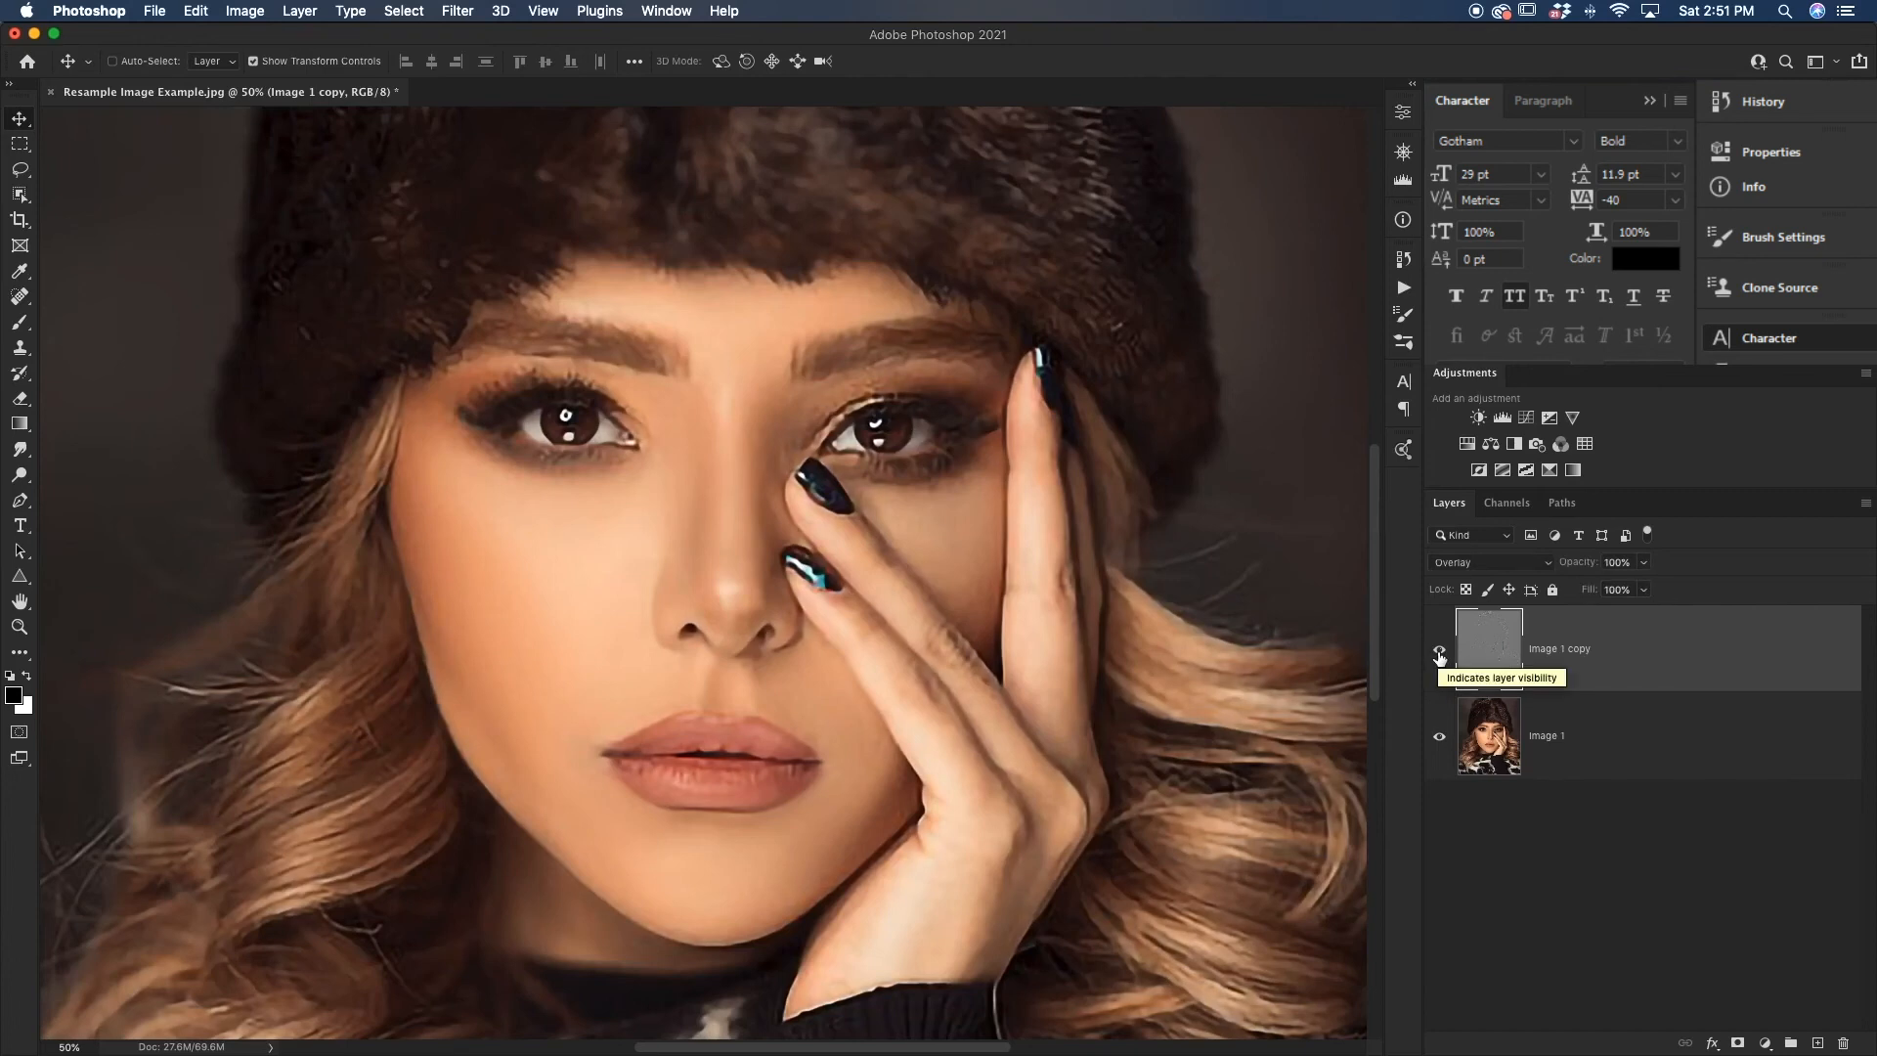
Step: Reduce the fill of the High Pass layer to 40%
{"action": "left_click", "coordinate": [1645, 591]}
{"action": "left_click_drag", "start_coordinate": [1648, 616], "coordinate": [1592, 620]}
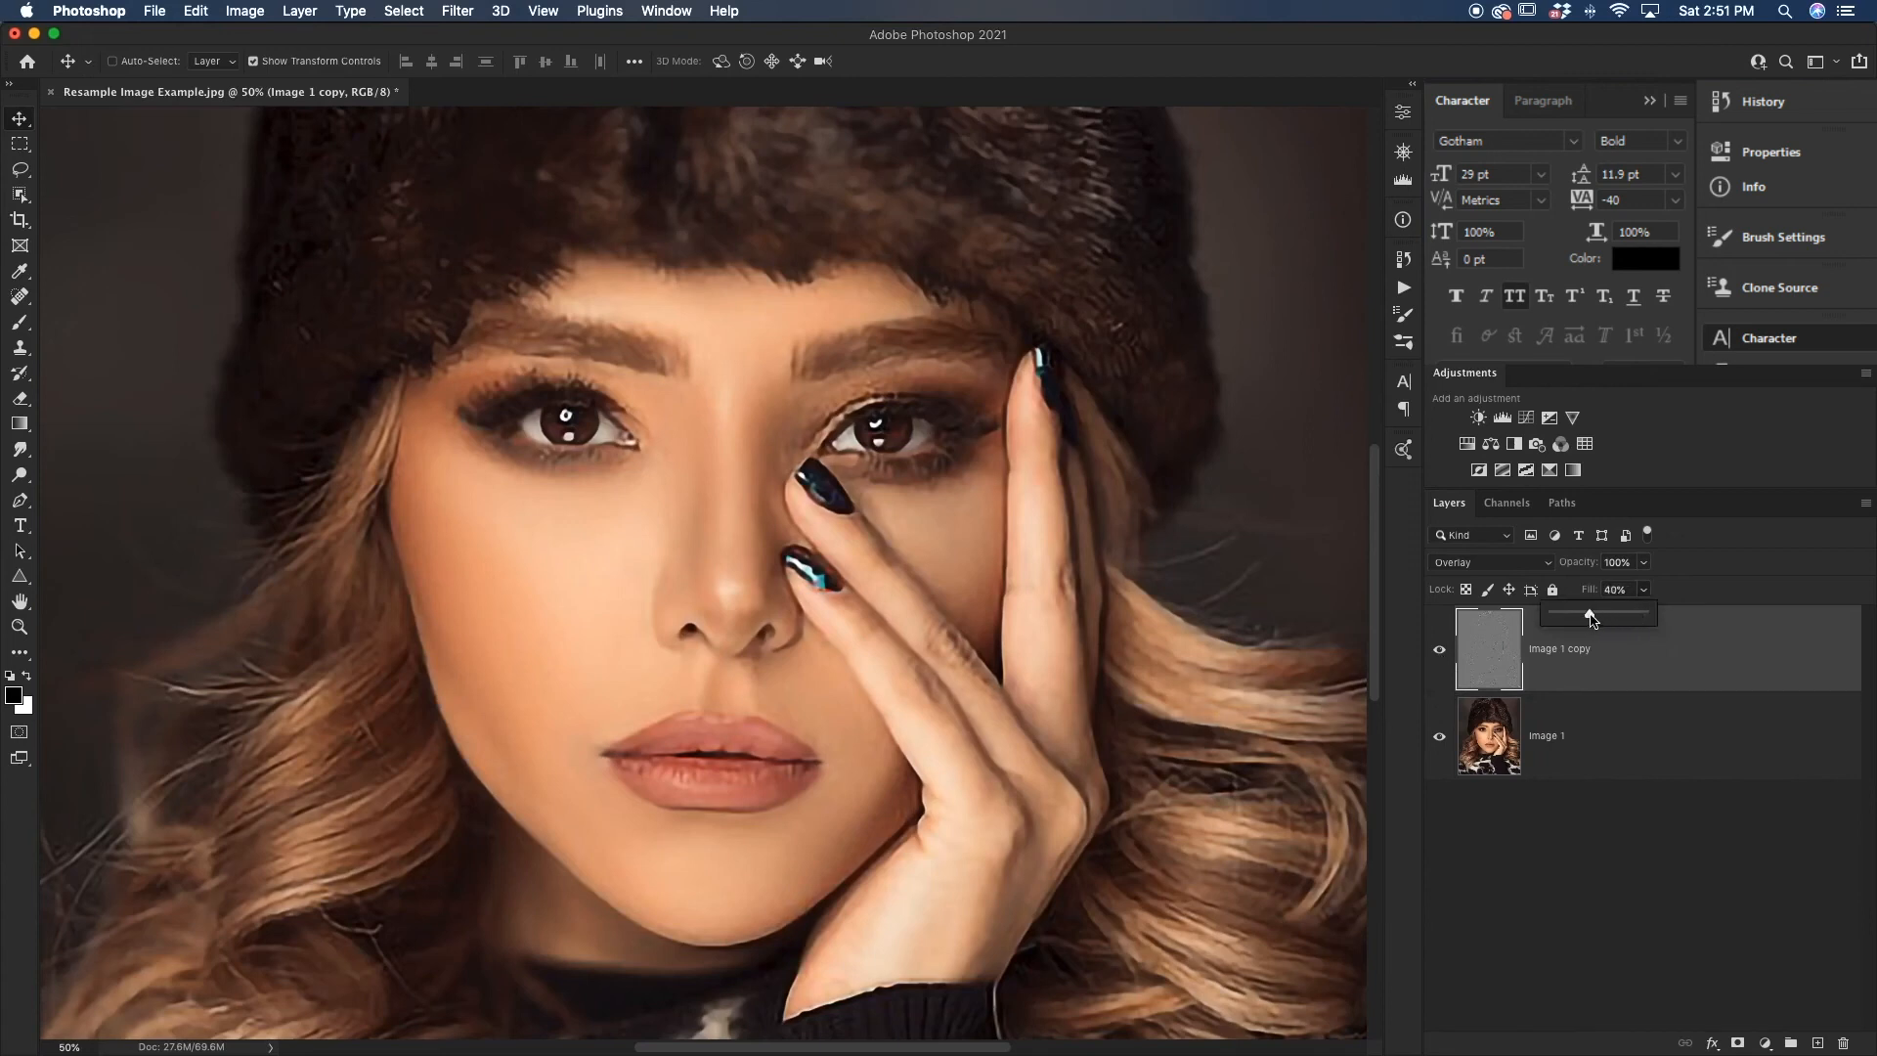
{"action": "left_click", "coordinate": [1685, 588]}
Step: Toggle the visibility of the High Pass layer repeatedly to compare the portrait before and after sharpening
{"action": "left_click", "coordinate": [1440, 652]}
{"action": "left_click", "coordinate": [1440, 652]}
{"action": "left_click", "coordinate": [1440, 652]}
{"action": "left_click", "coordinate": [1439, 654]}
{"action": "left_click", "coordinate": [1439, 654]}
{"action": "left_click", "coordinate": [1440, 654]}
{"action": "left_click", "coordinate": [1439, 654]}
{"action": "left_click", "coordinate": [1440, 654]}
{"action": "key", "text": "super+0"}
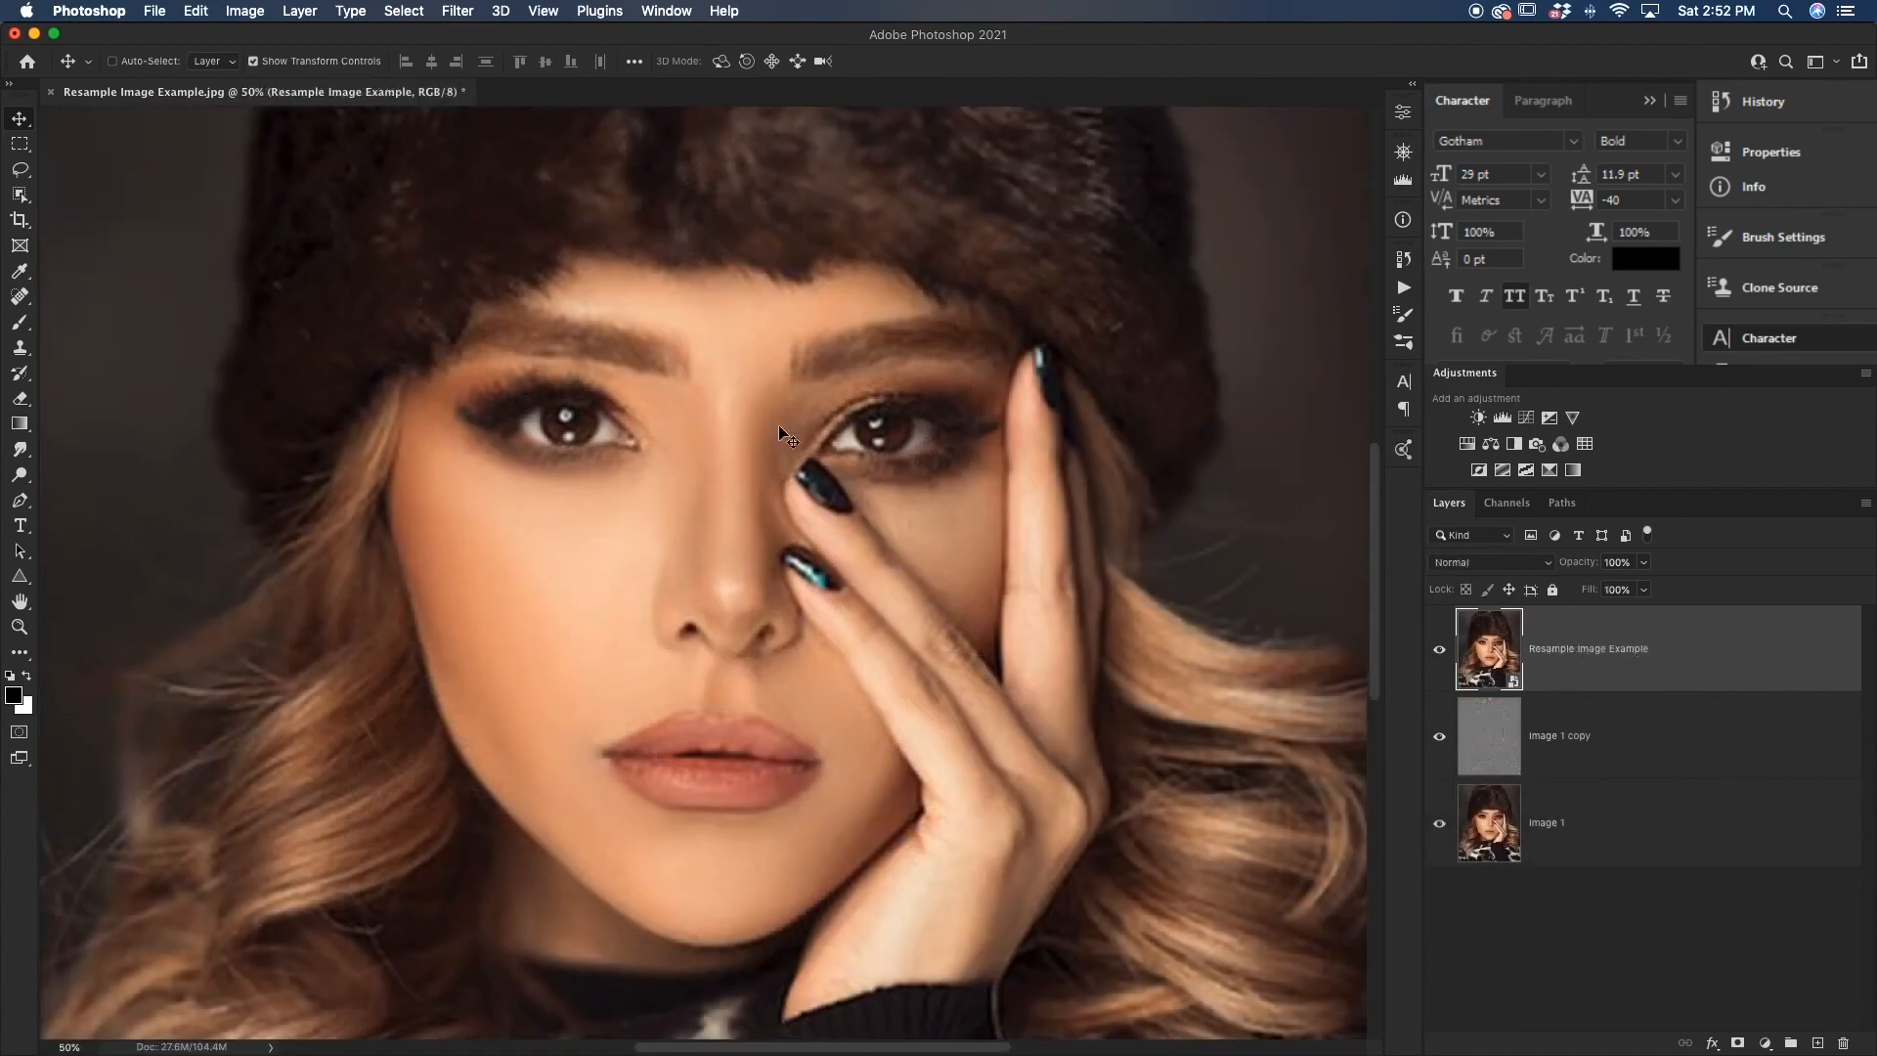
Step: Compare the Resample Image Example layer with the sharpened upscale by toggling its visibility, leaving it hidden
{"action": "left_click", "coordinate": [1439, 652]}
{"action": "left_click", "coordinate": [1440, 654]}
{"action": "left_click", "coordinate": [1440, 656]}
{"action": "left_click", "coordinate": [1440, 657]}
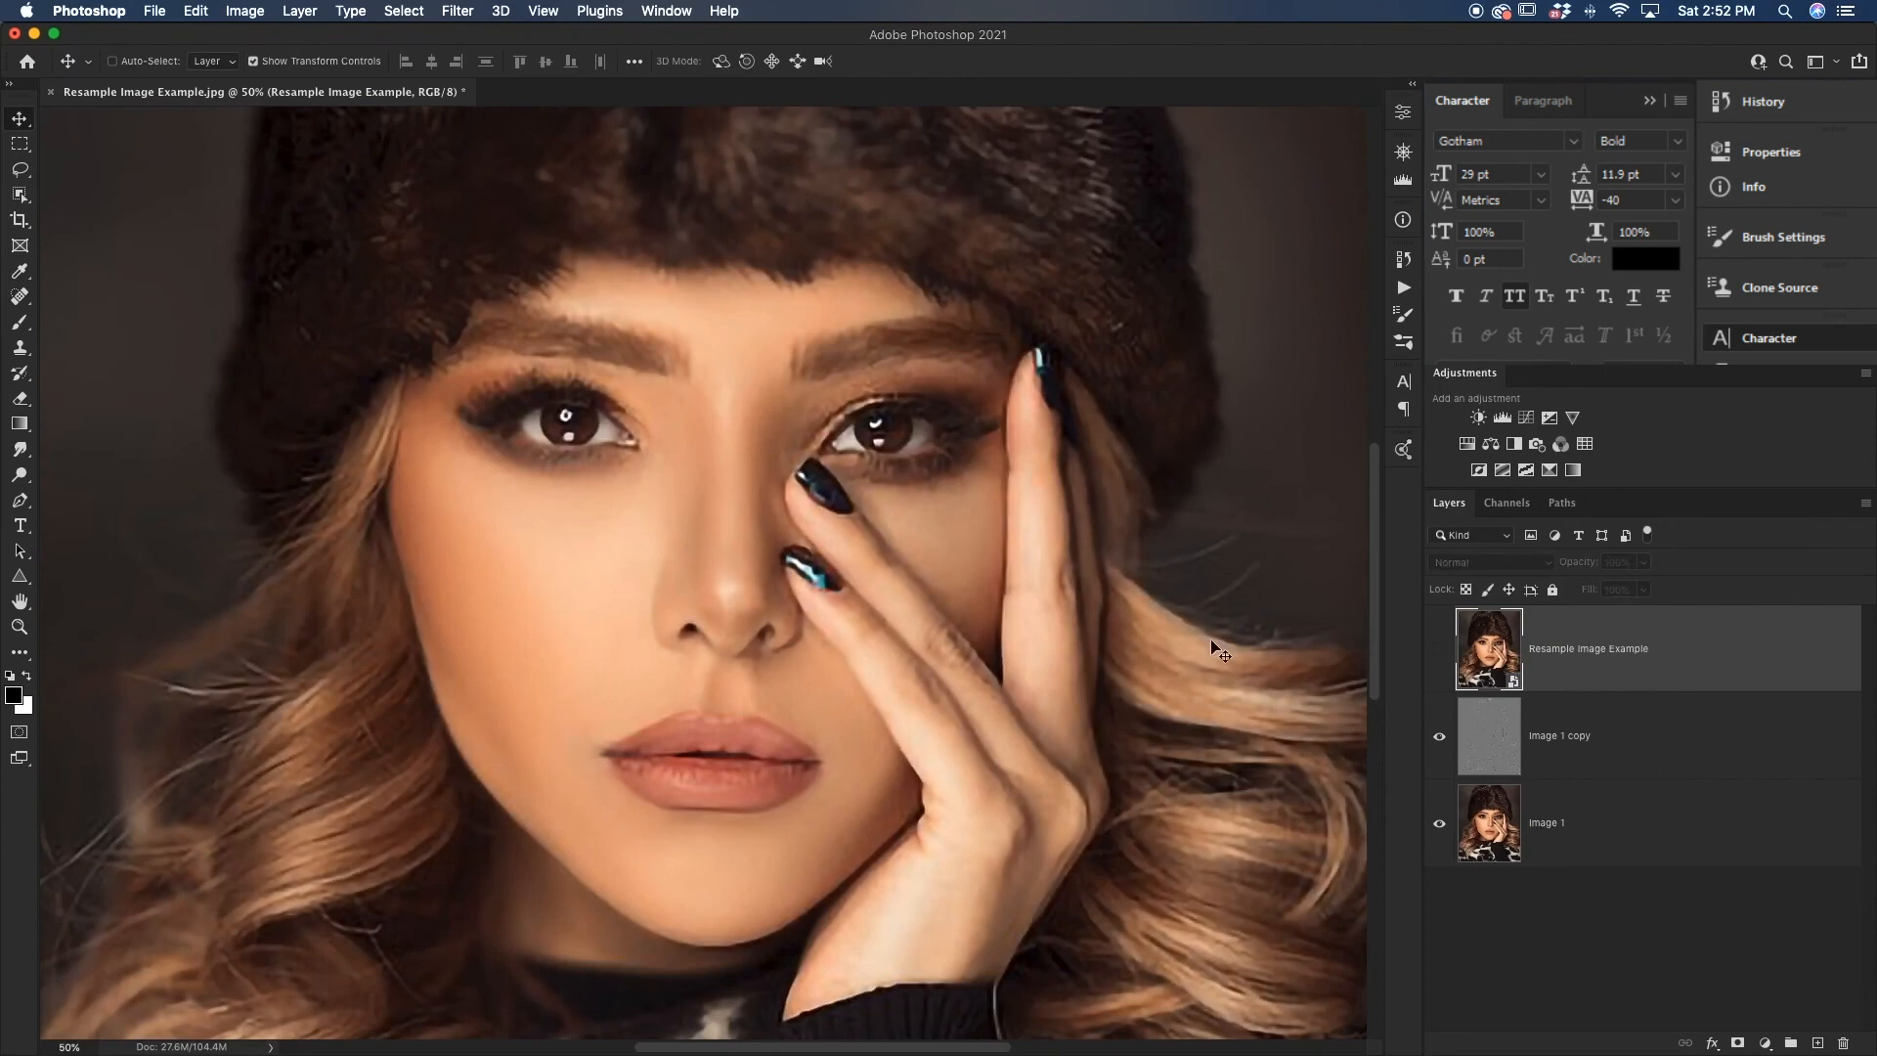
{"action": "key", "text": "super+0"}
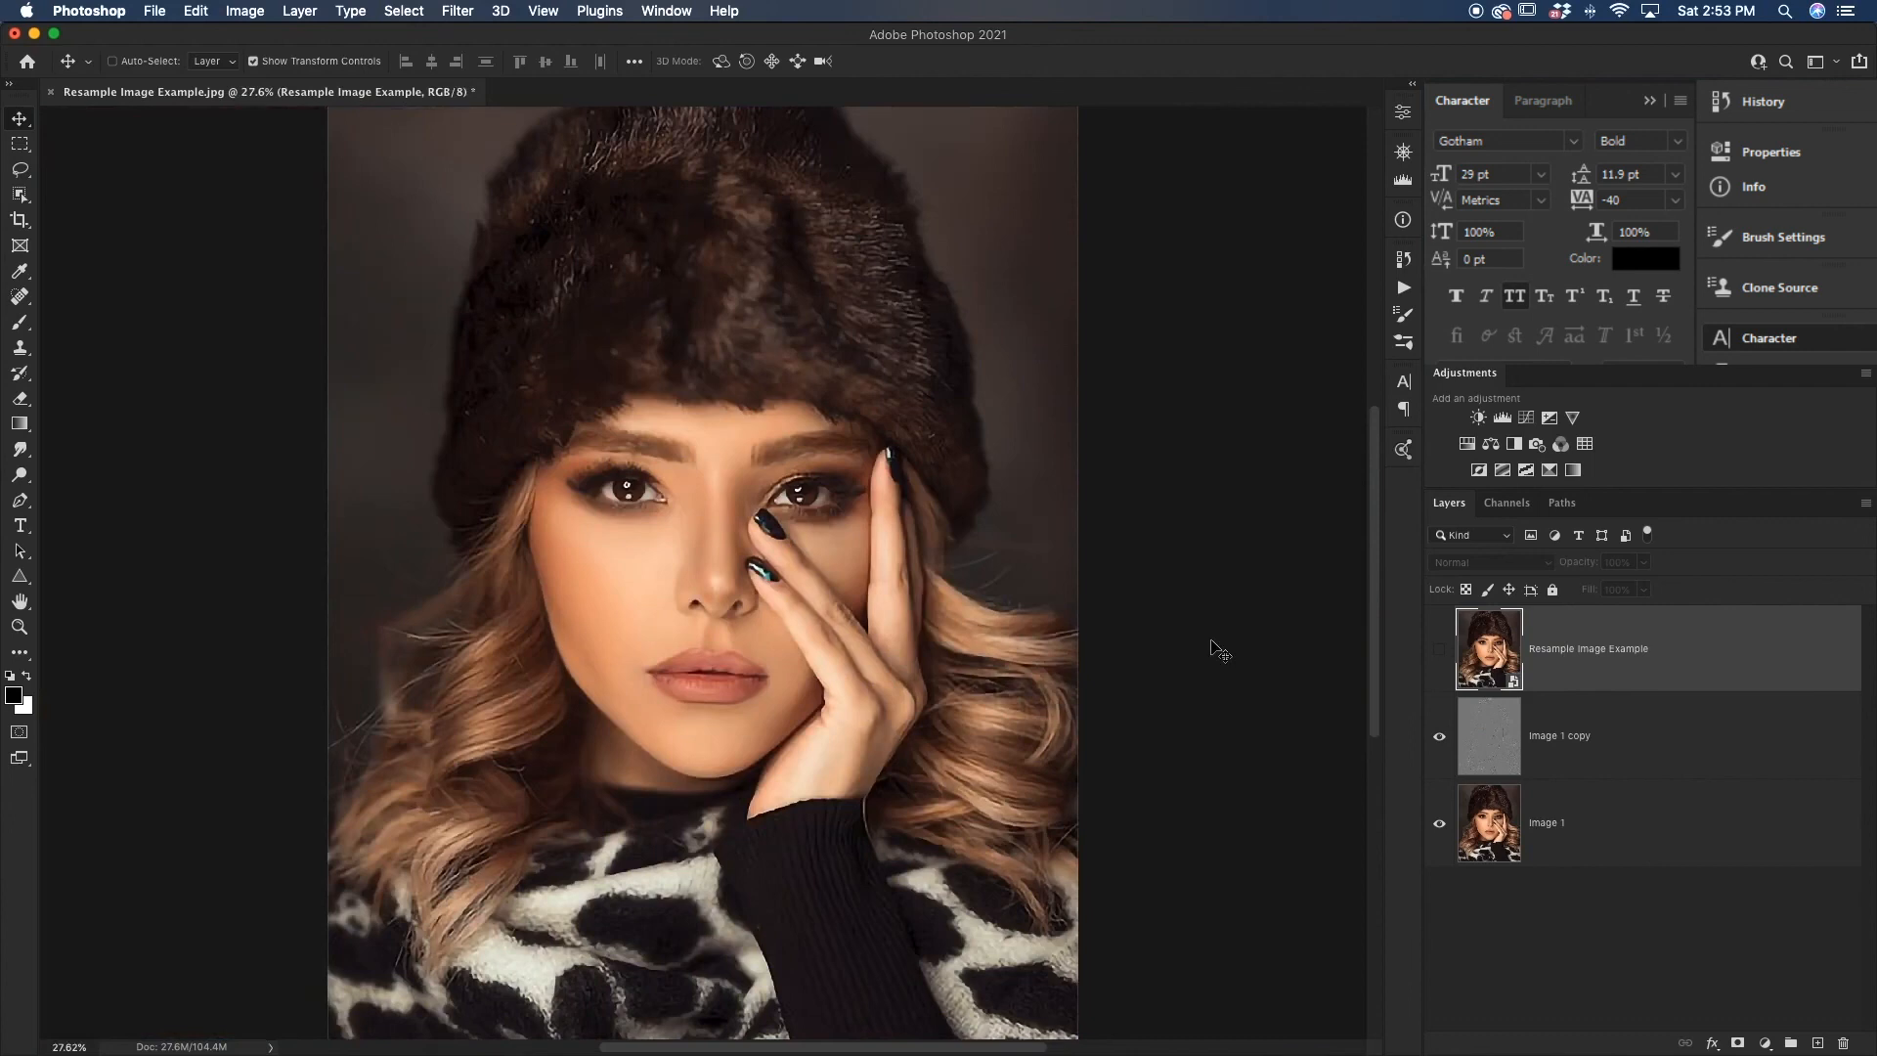